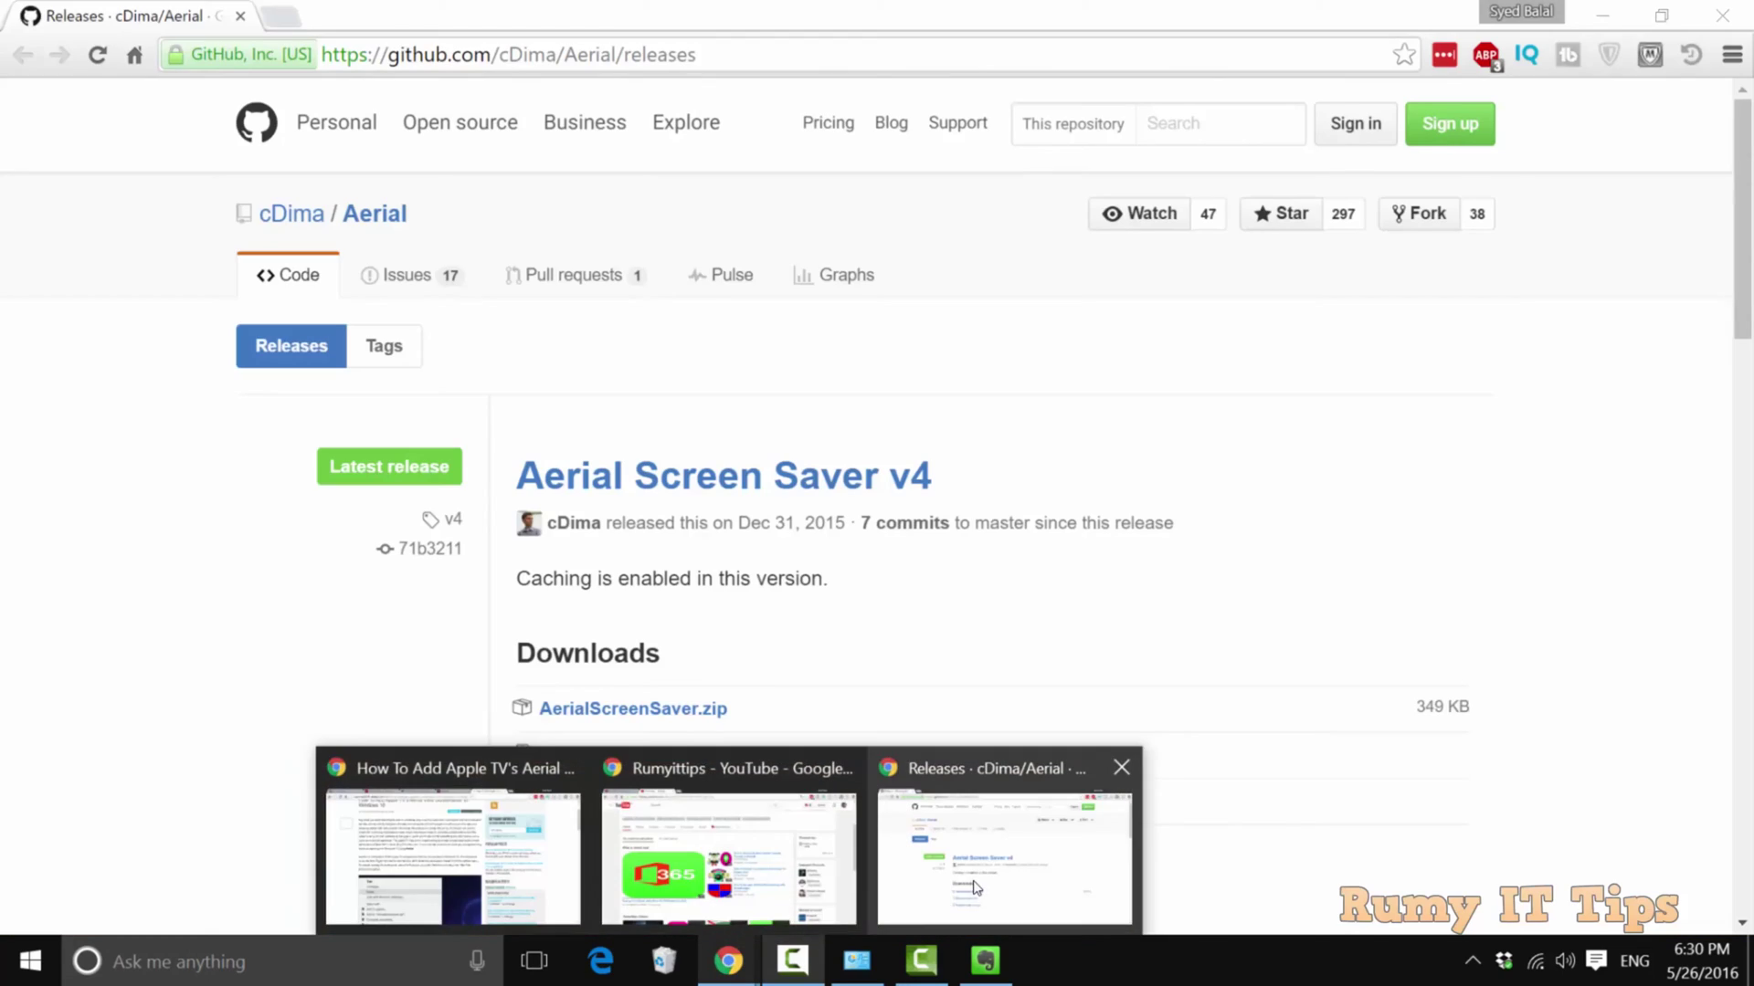
# - Bring the GitHub cDima/Aerial releases window forward and highlight its address
pyautogui.click(965, 888)
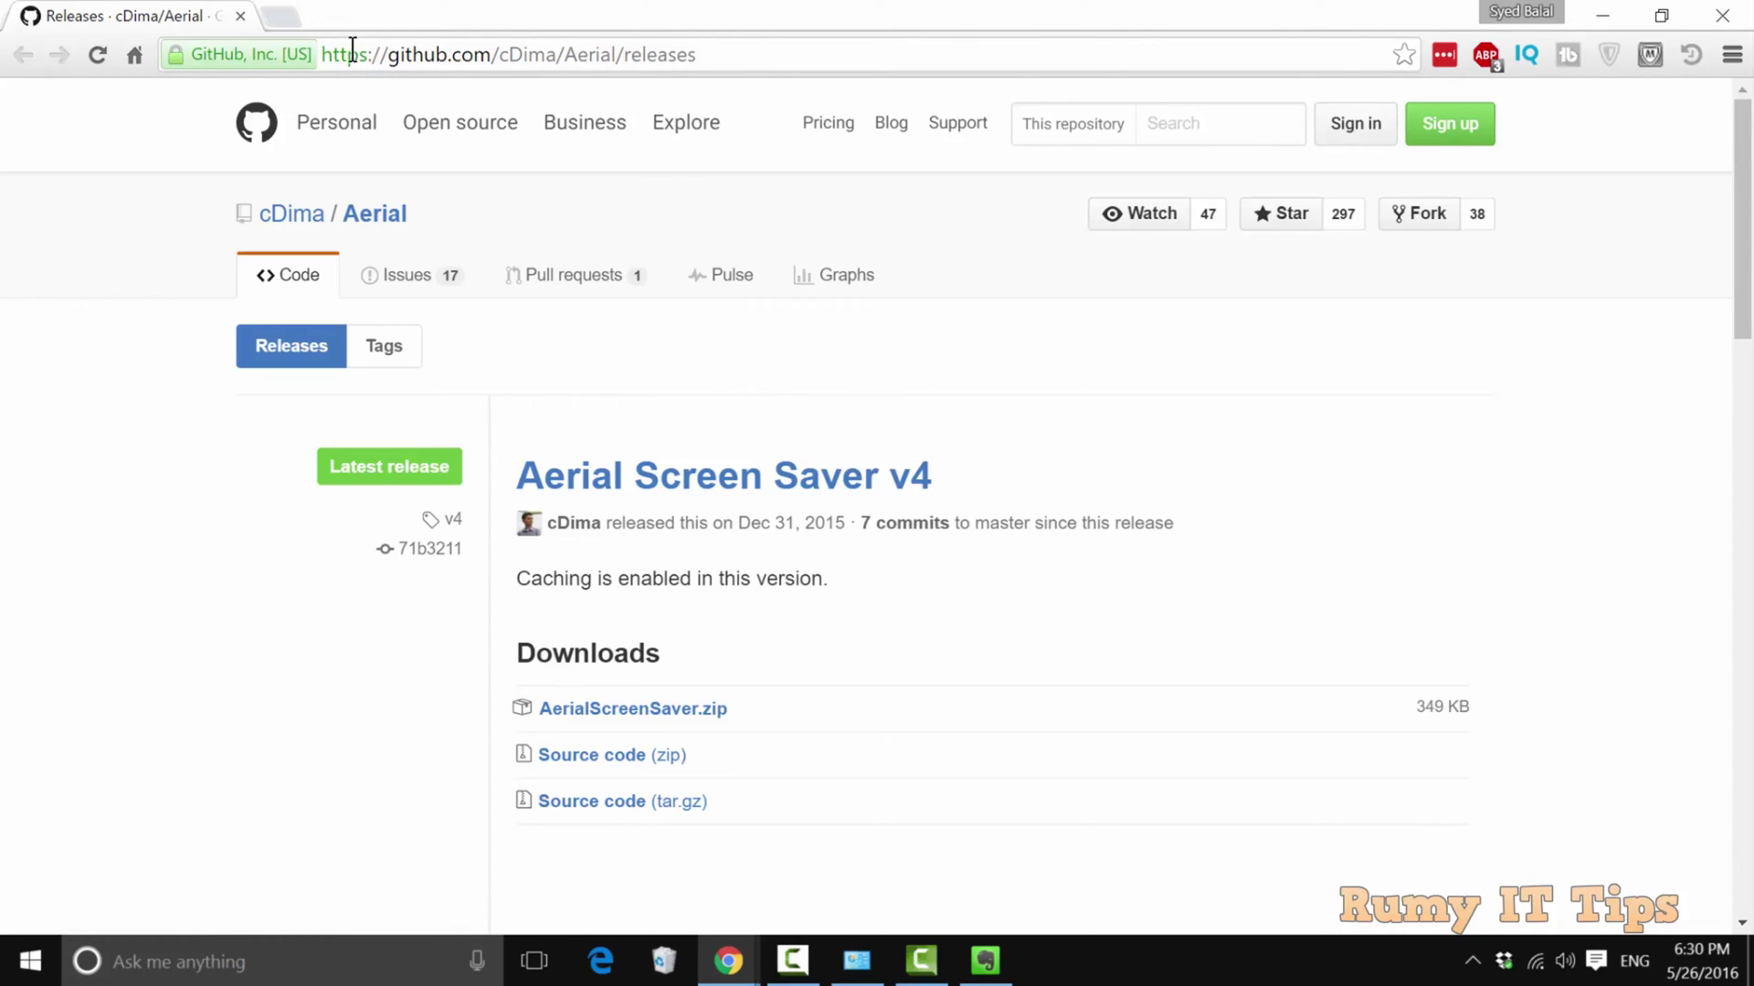
pyautogui.moveTo(323, 54)
pyautogui.mouseDown()
pyautogui.moveTo(651, 52)
pyautogui.moveTo(521, 62)
pyautogui.moveTo(619, 62)
pyautogui.mouseUp()
pyautogui.click(500, 61)
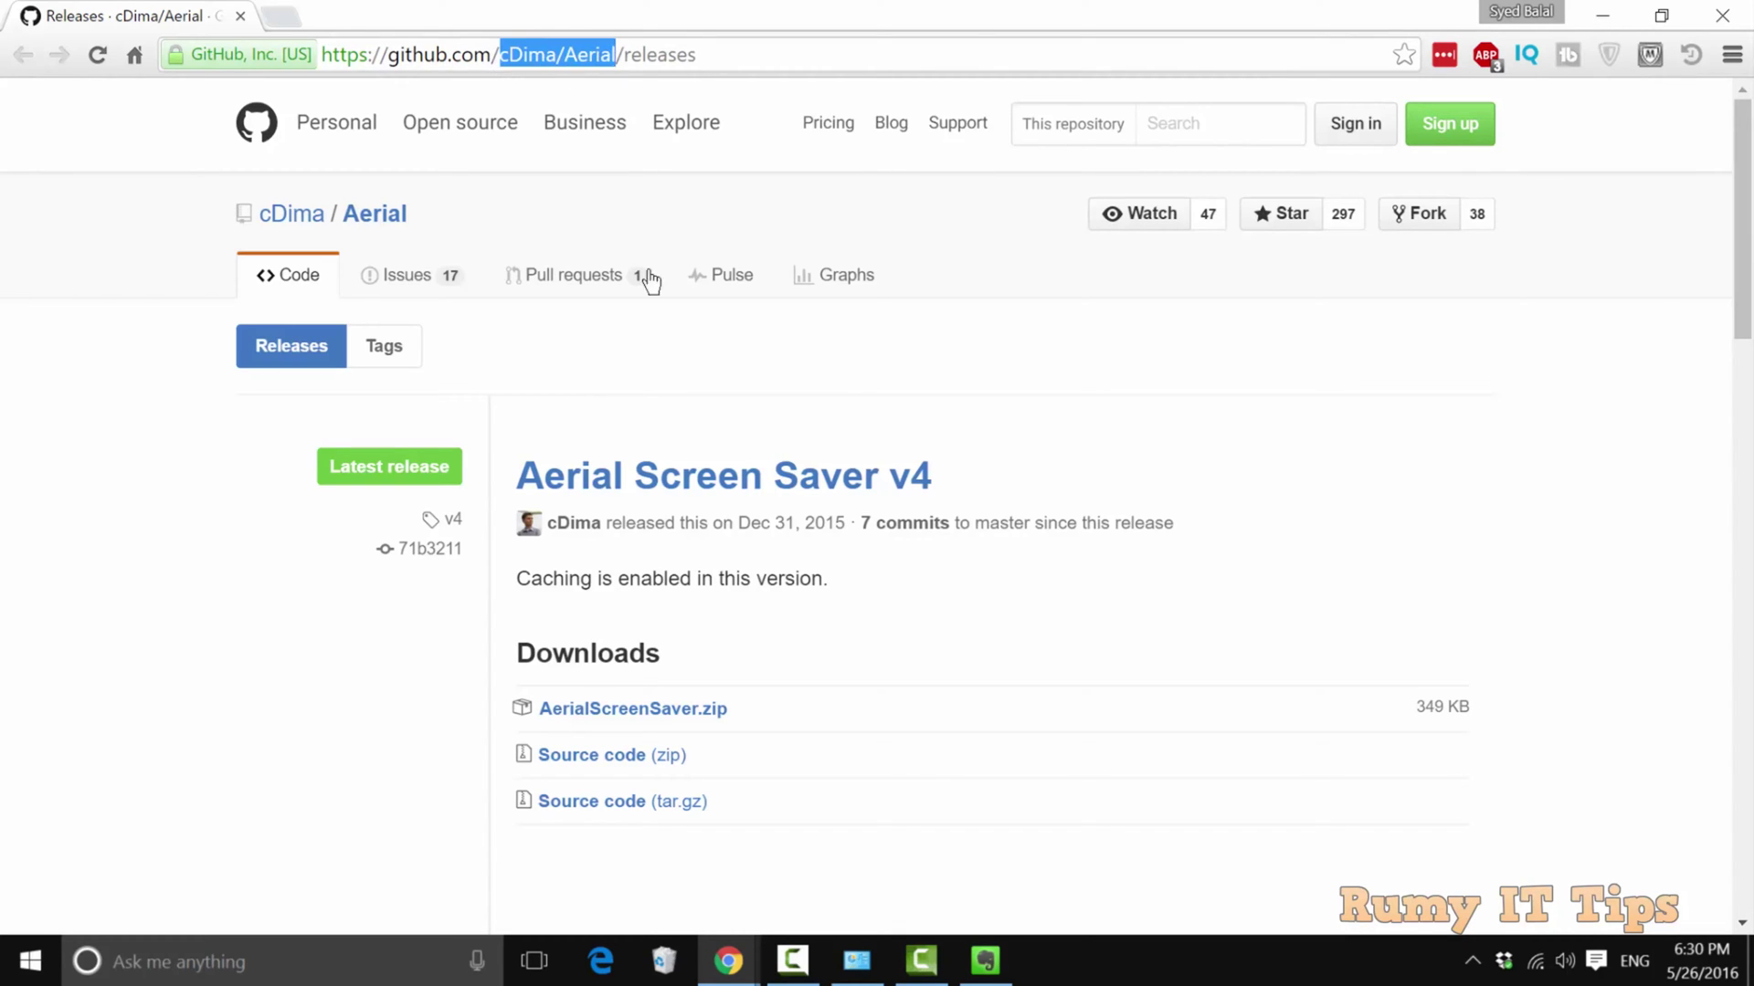
pyautogui.click(670, 376)
pyautogui.scroll(-2, 669, 375)
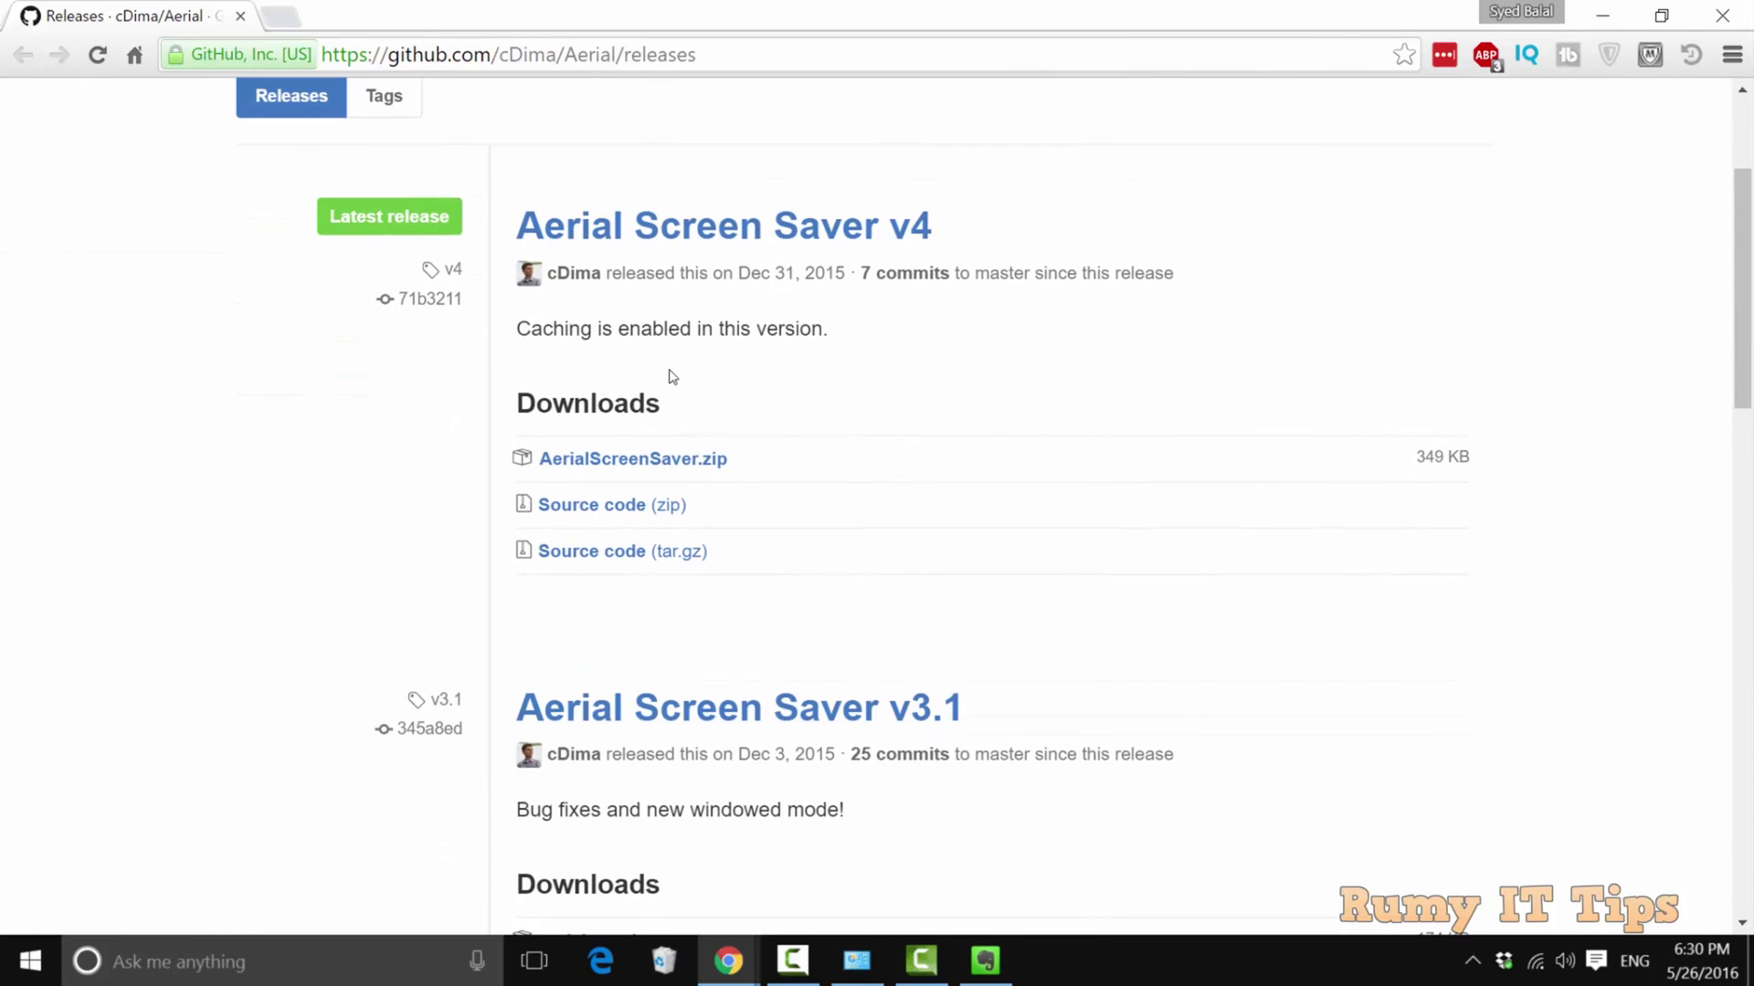
# - Download AerialScreenSaver.zip from the v4 release and show it in the Downloads folder
pyautogui.click(683, 464)
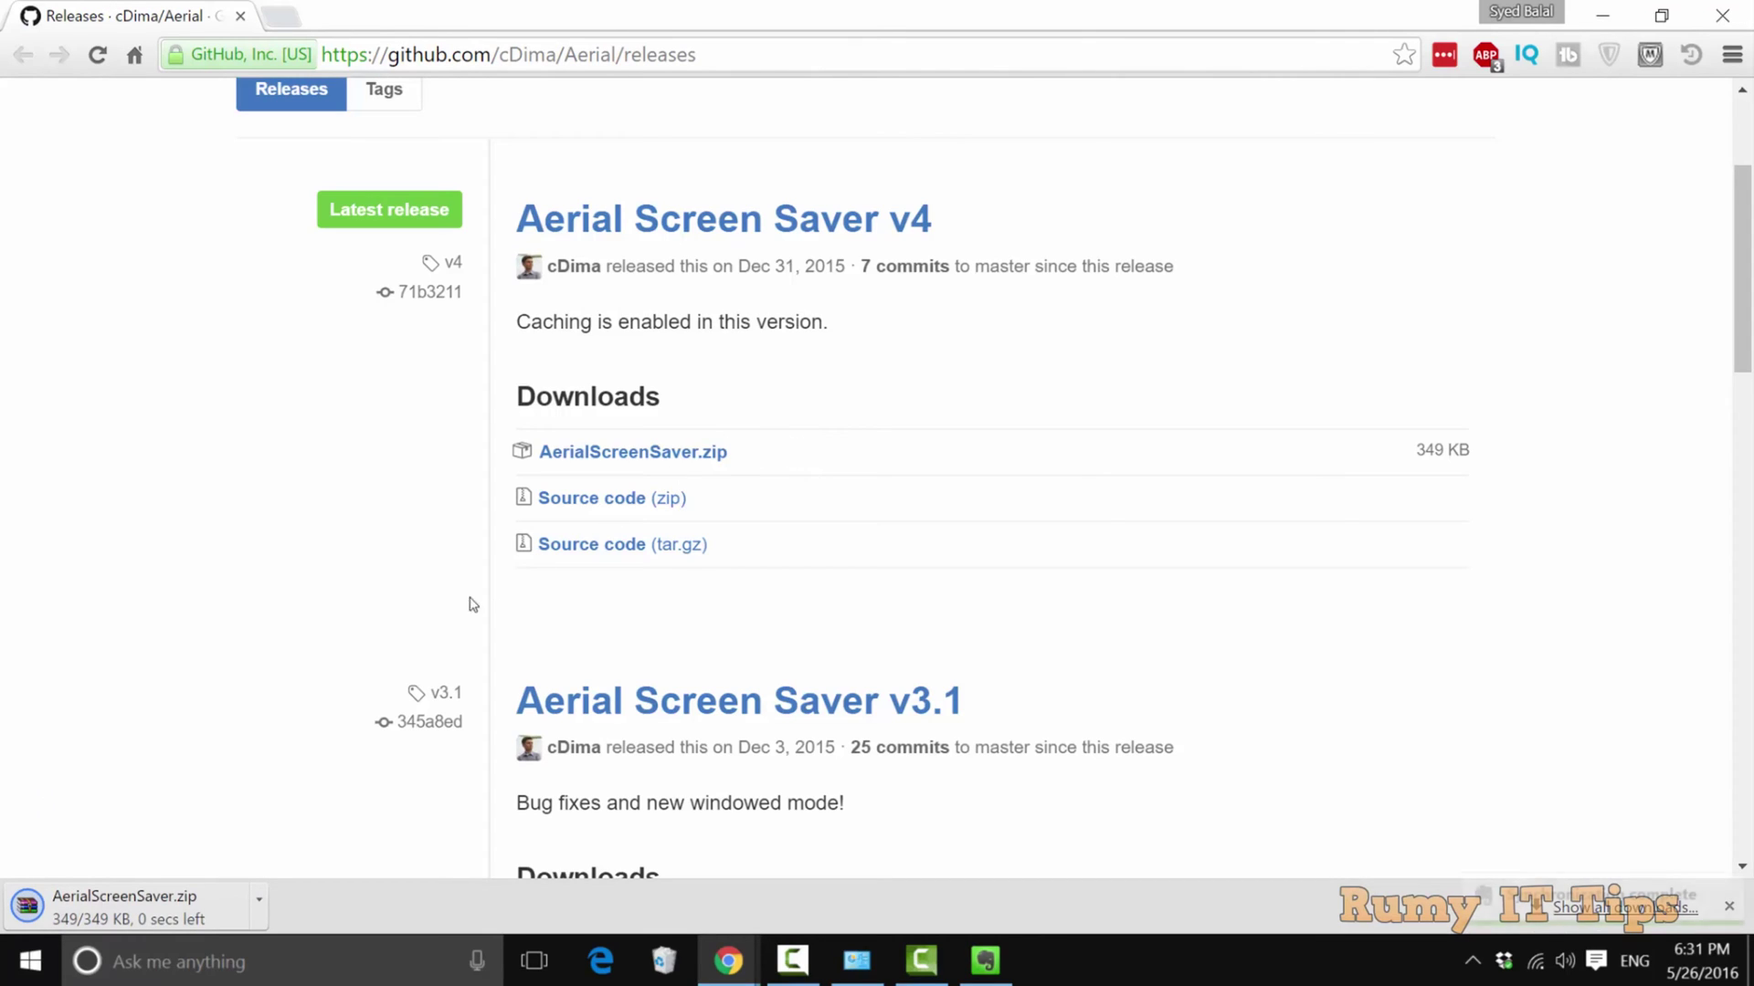
pyautogui.click(259, 901)
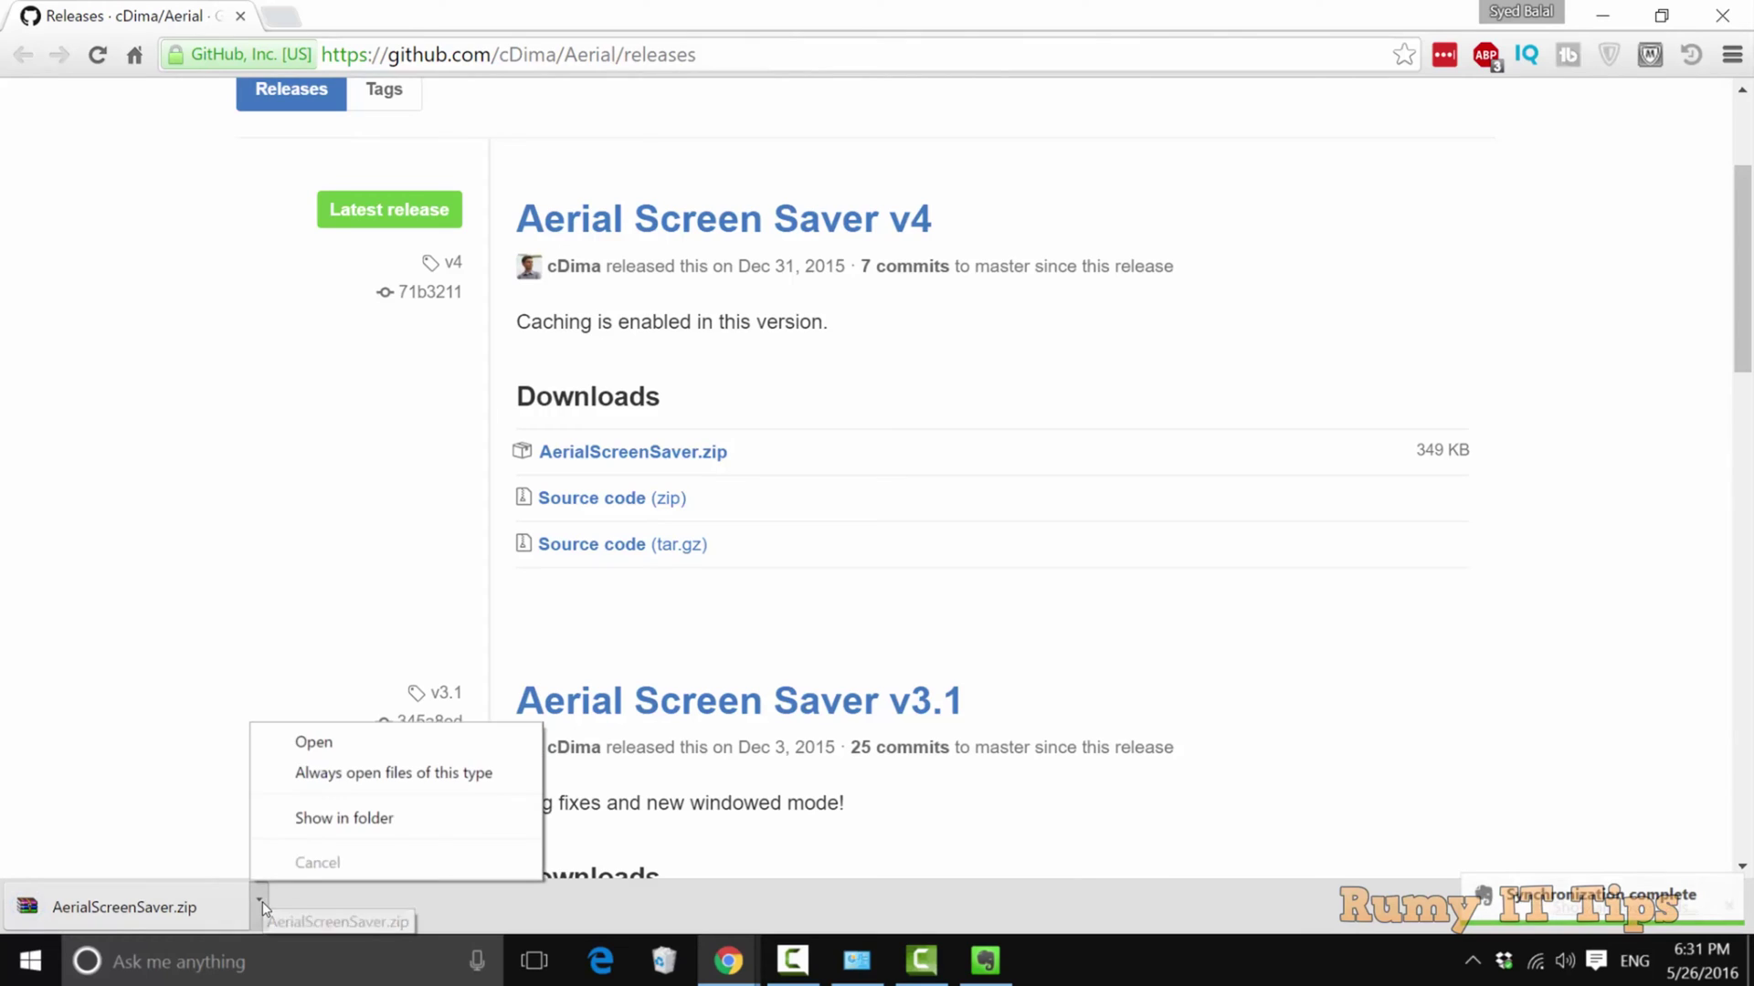
pyautogui.click(340, 818)
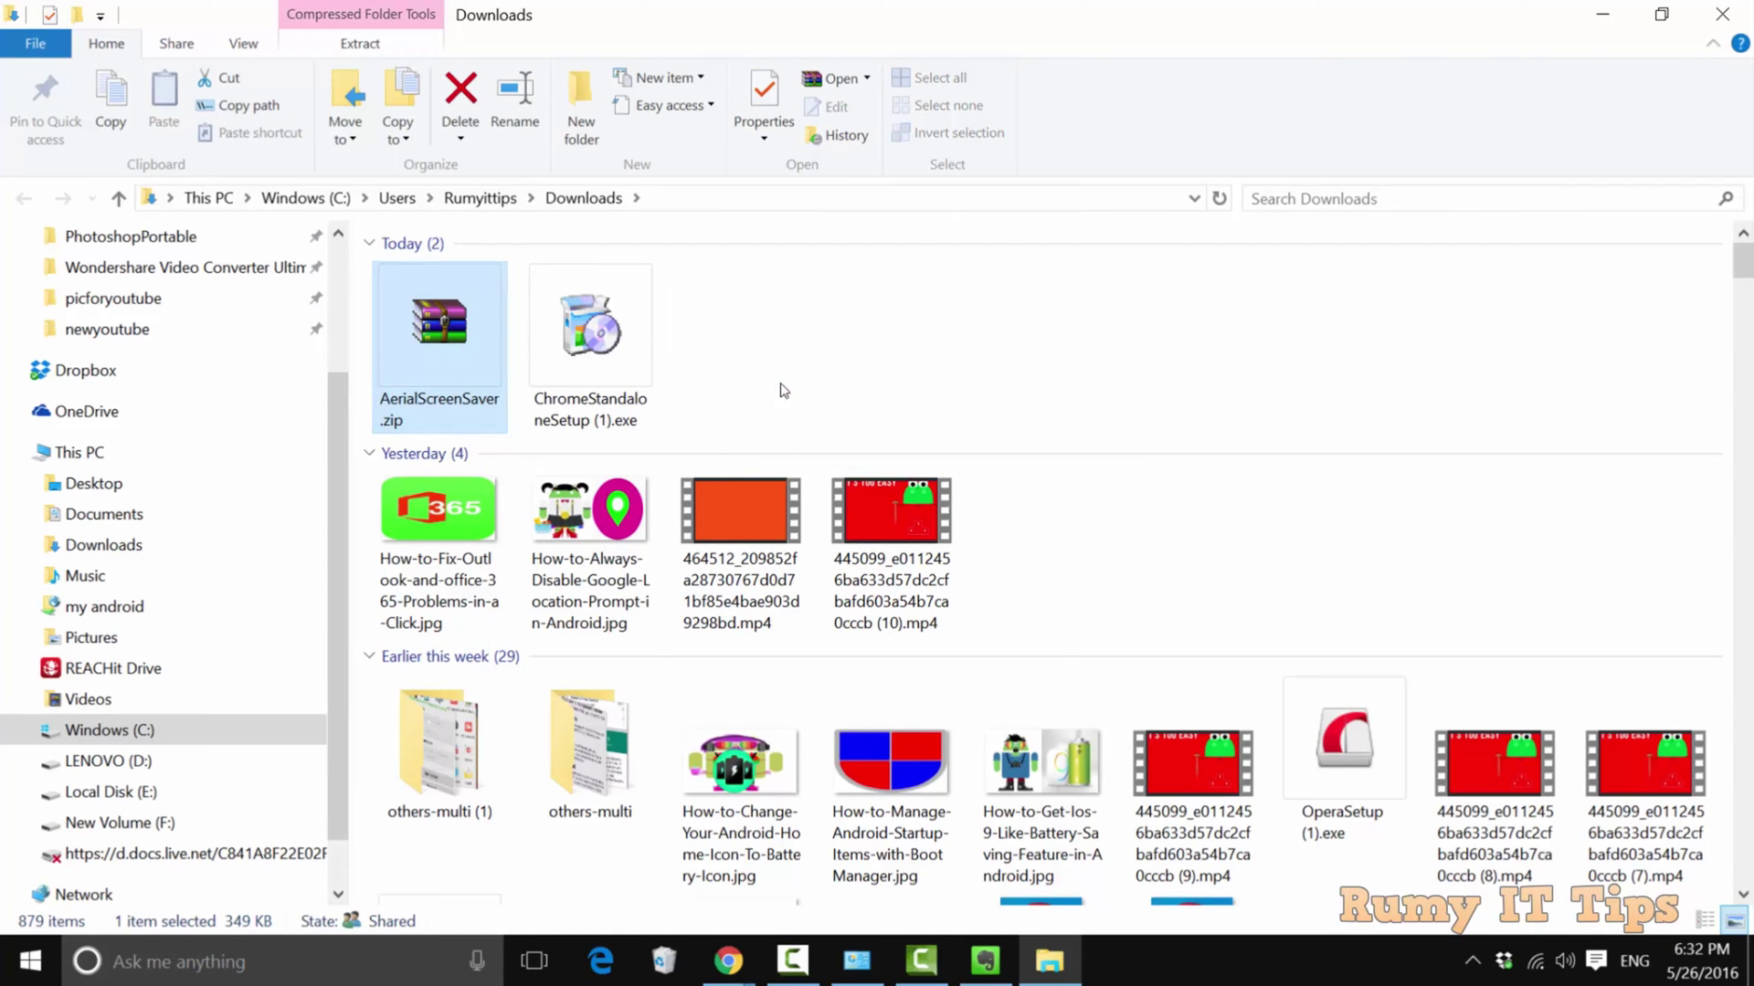
# - Install AerialScreenSaver.scr from the extracted AerialScreenSaver folder, viewed as large icons
pyautogui.doubleClick(453, 350)
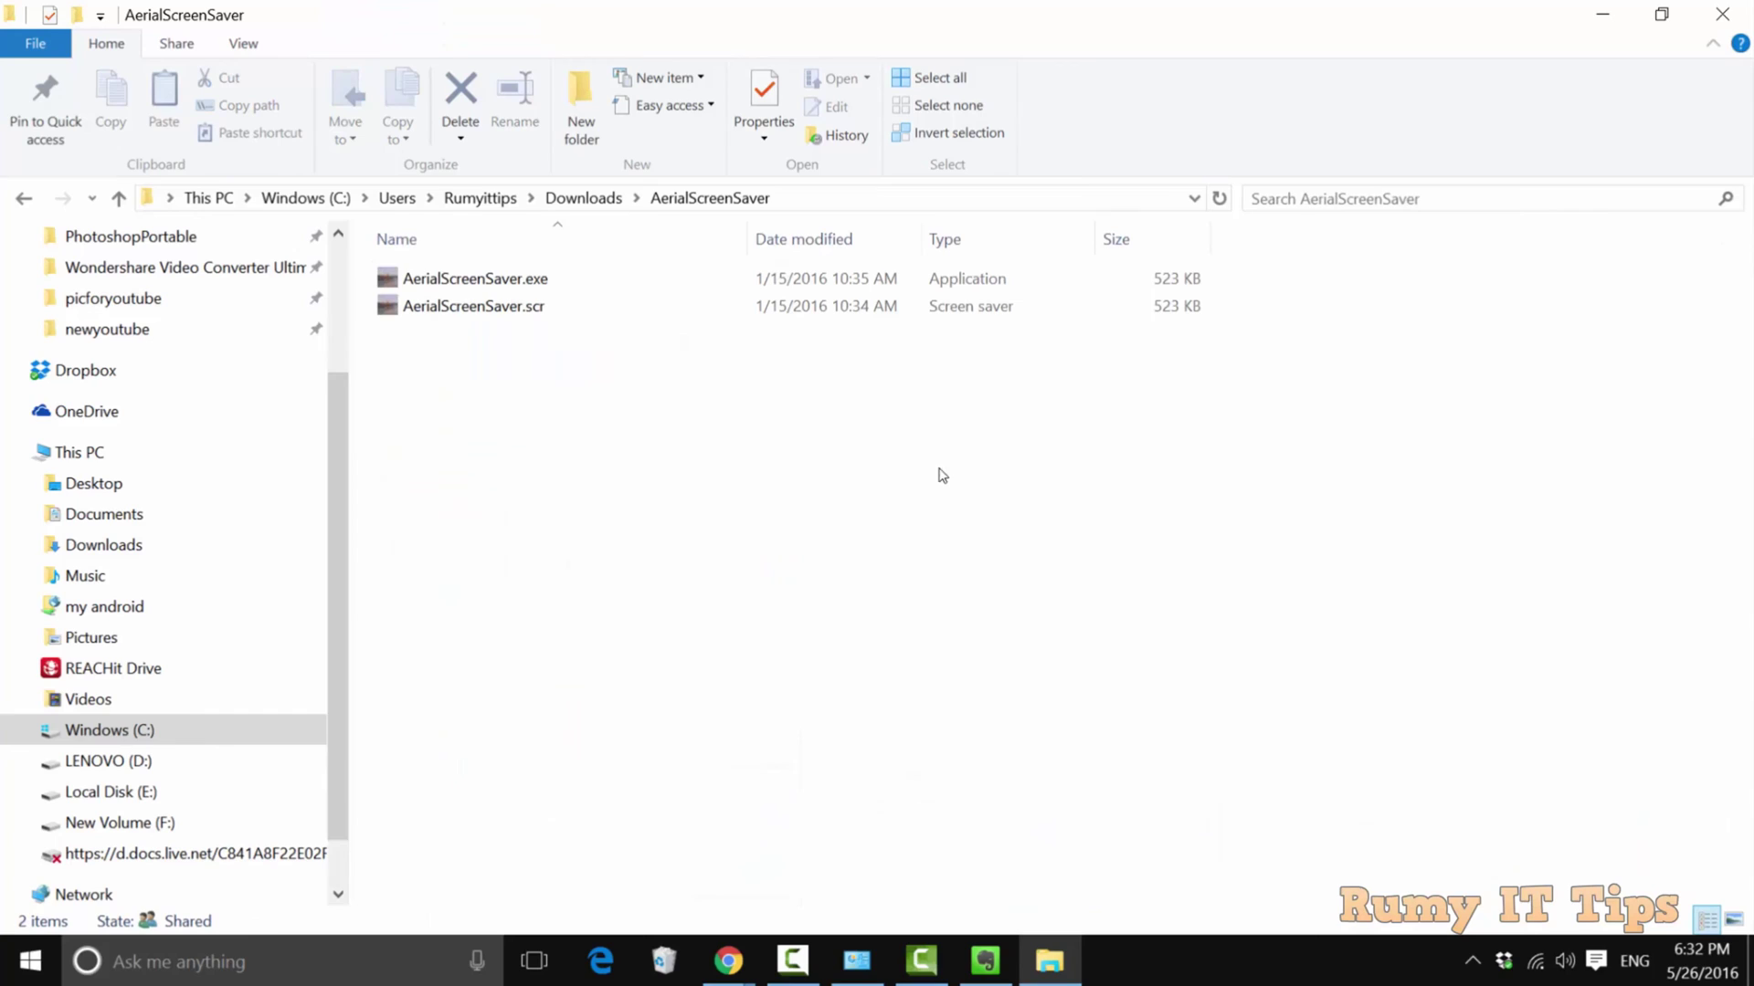
pyautogui.click(1734, 920)
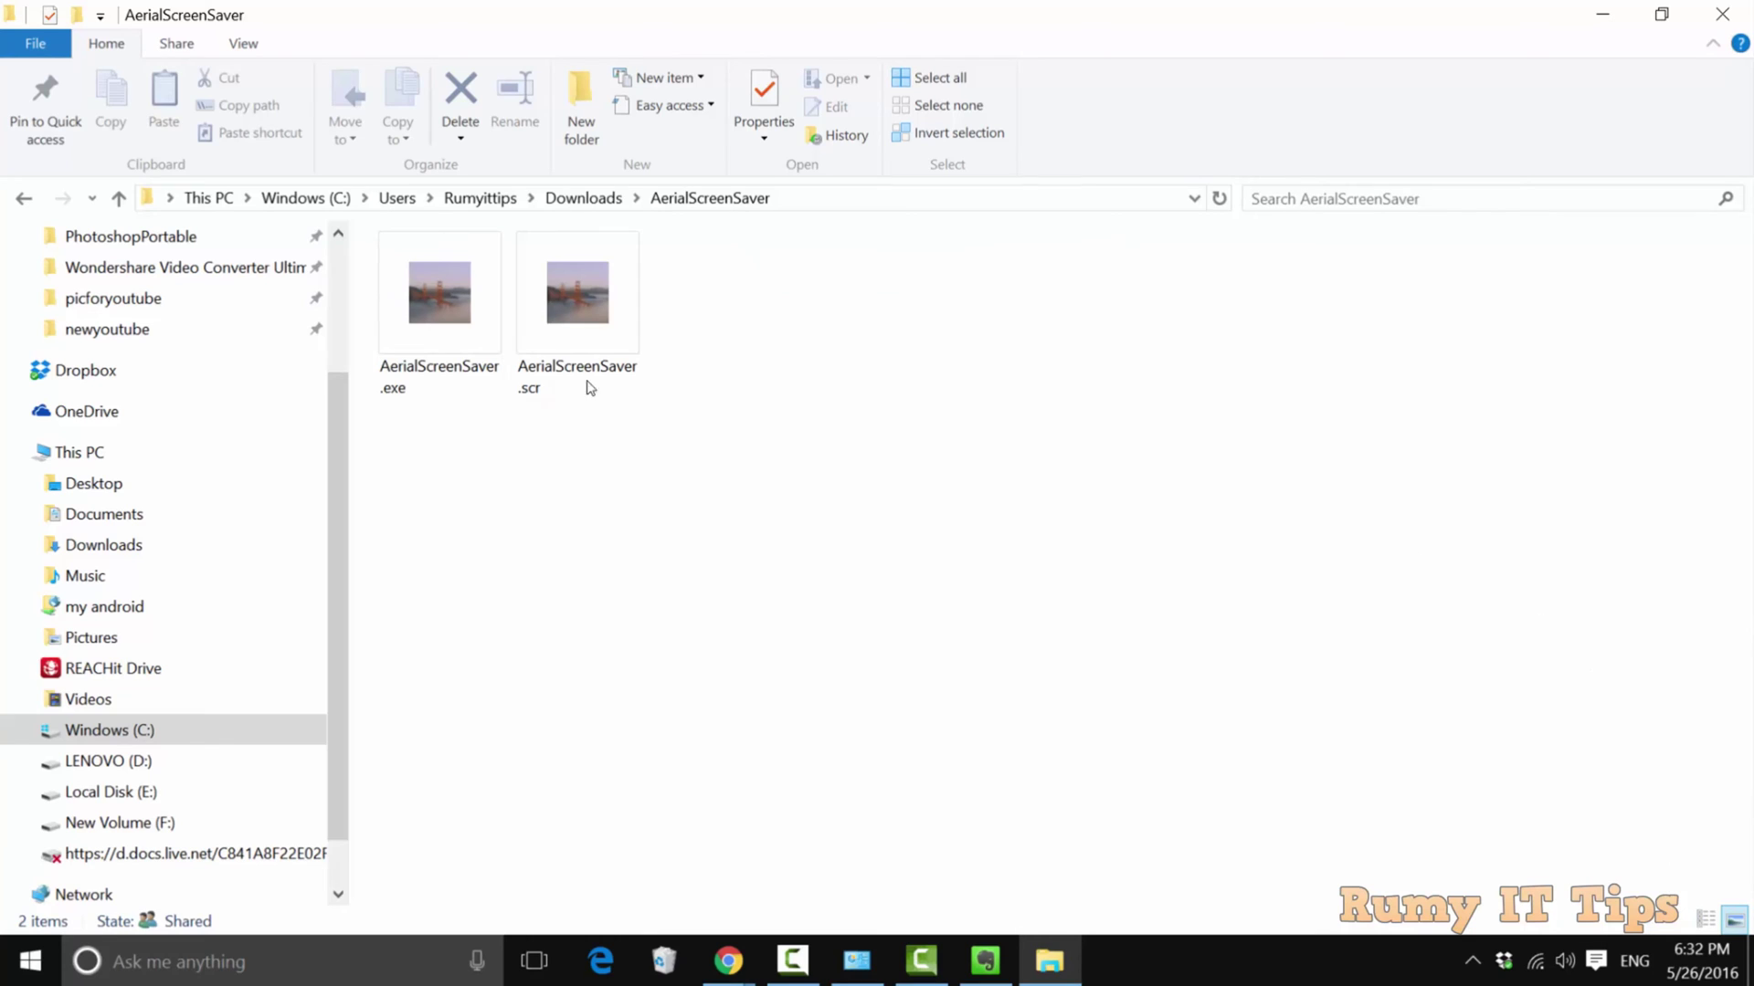
pyautogui.rightClick(577, 334)
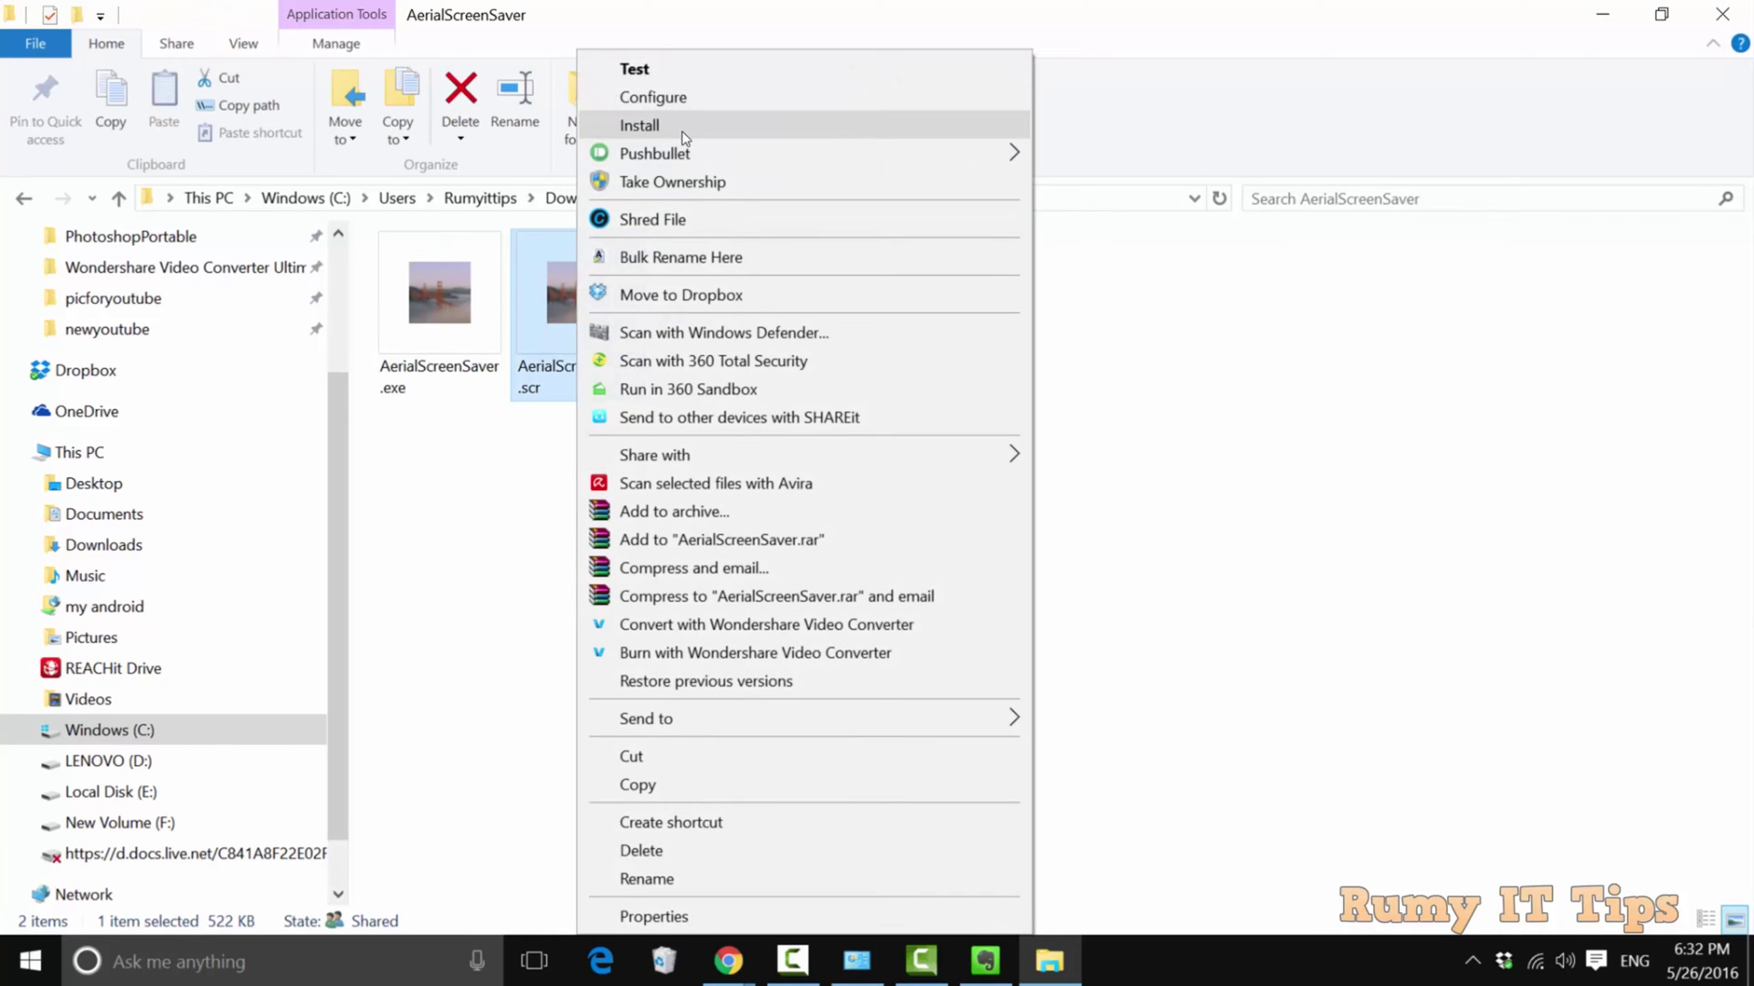
pyautogui.click(683, 133)
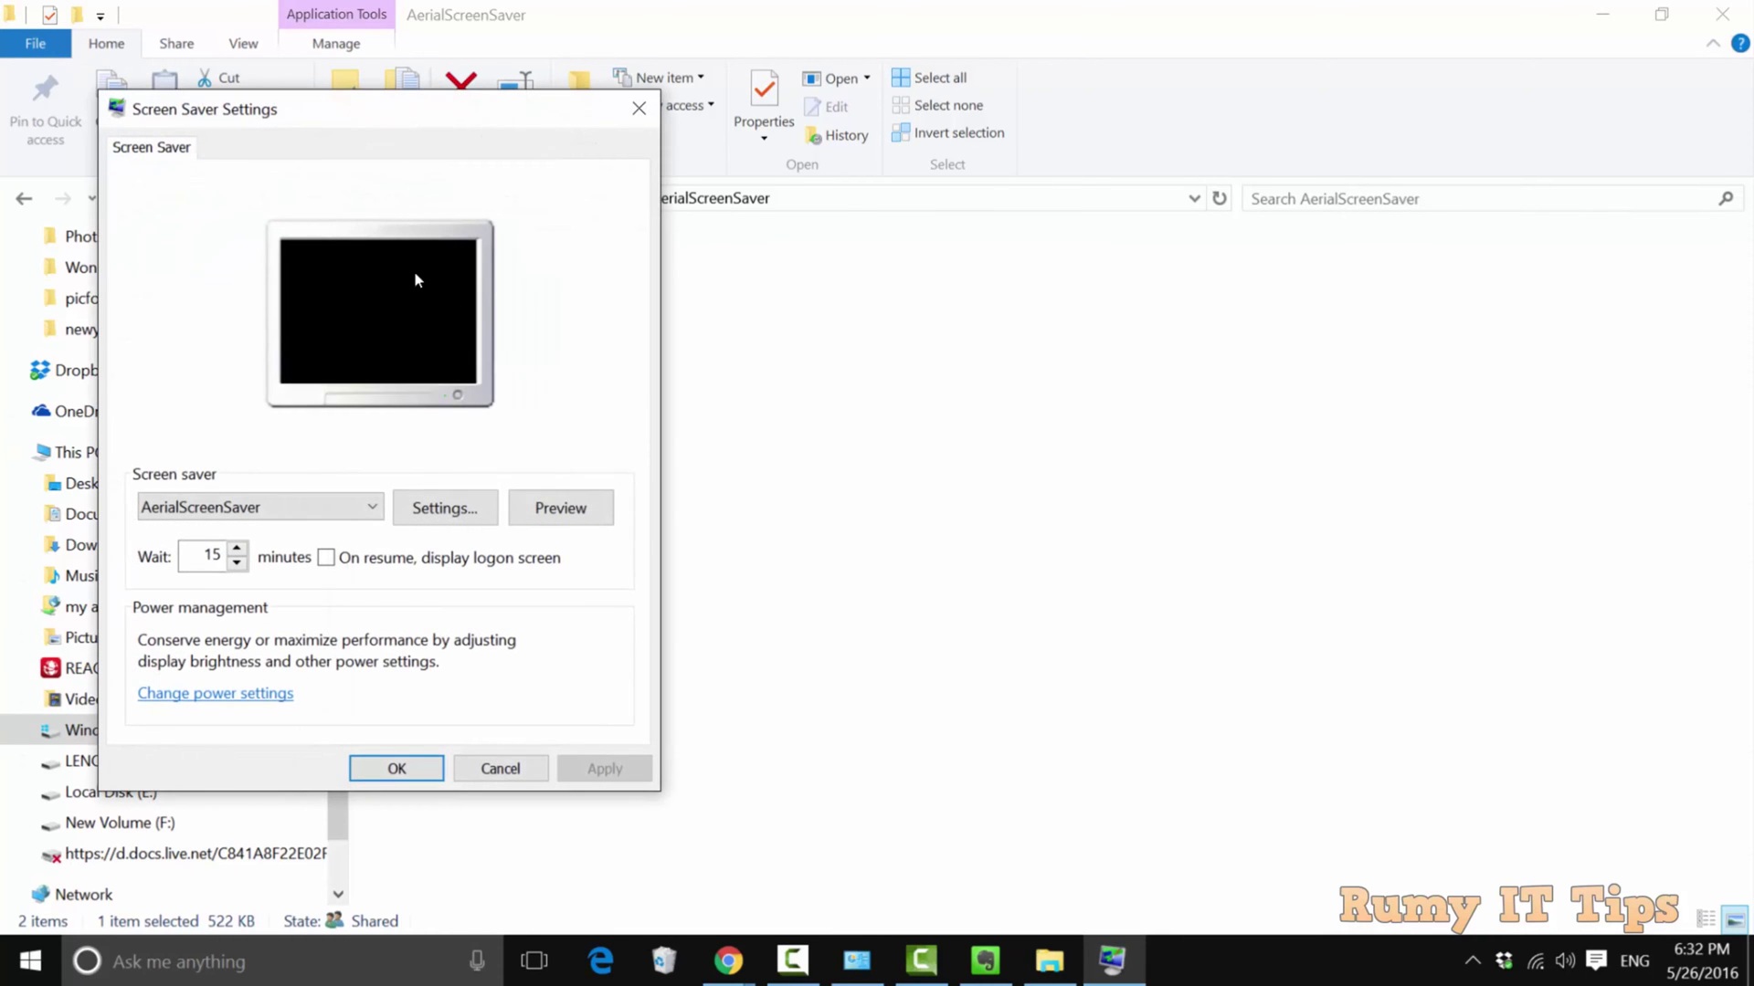
# - Centre the Screen Saver Settings dialog and run a full-screen preview of AerialScreenSaver
pyautogui.moveTo(284, 113); pyautogui.dragTo(424, 130)
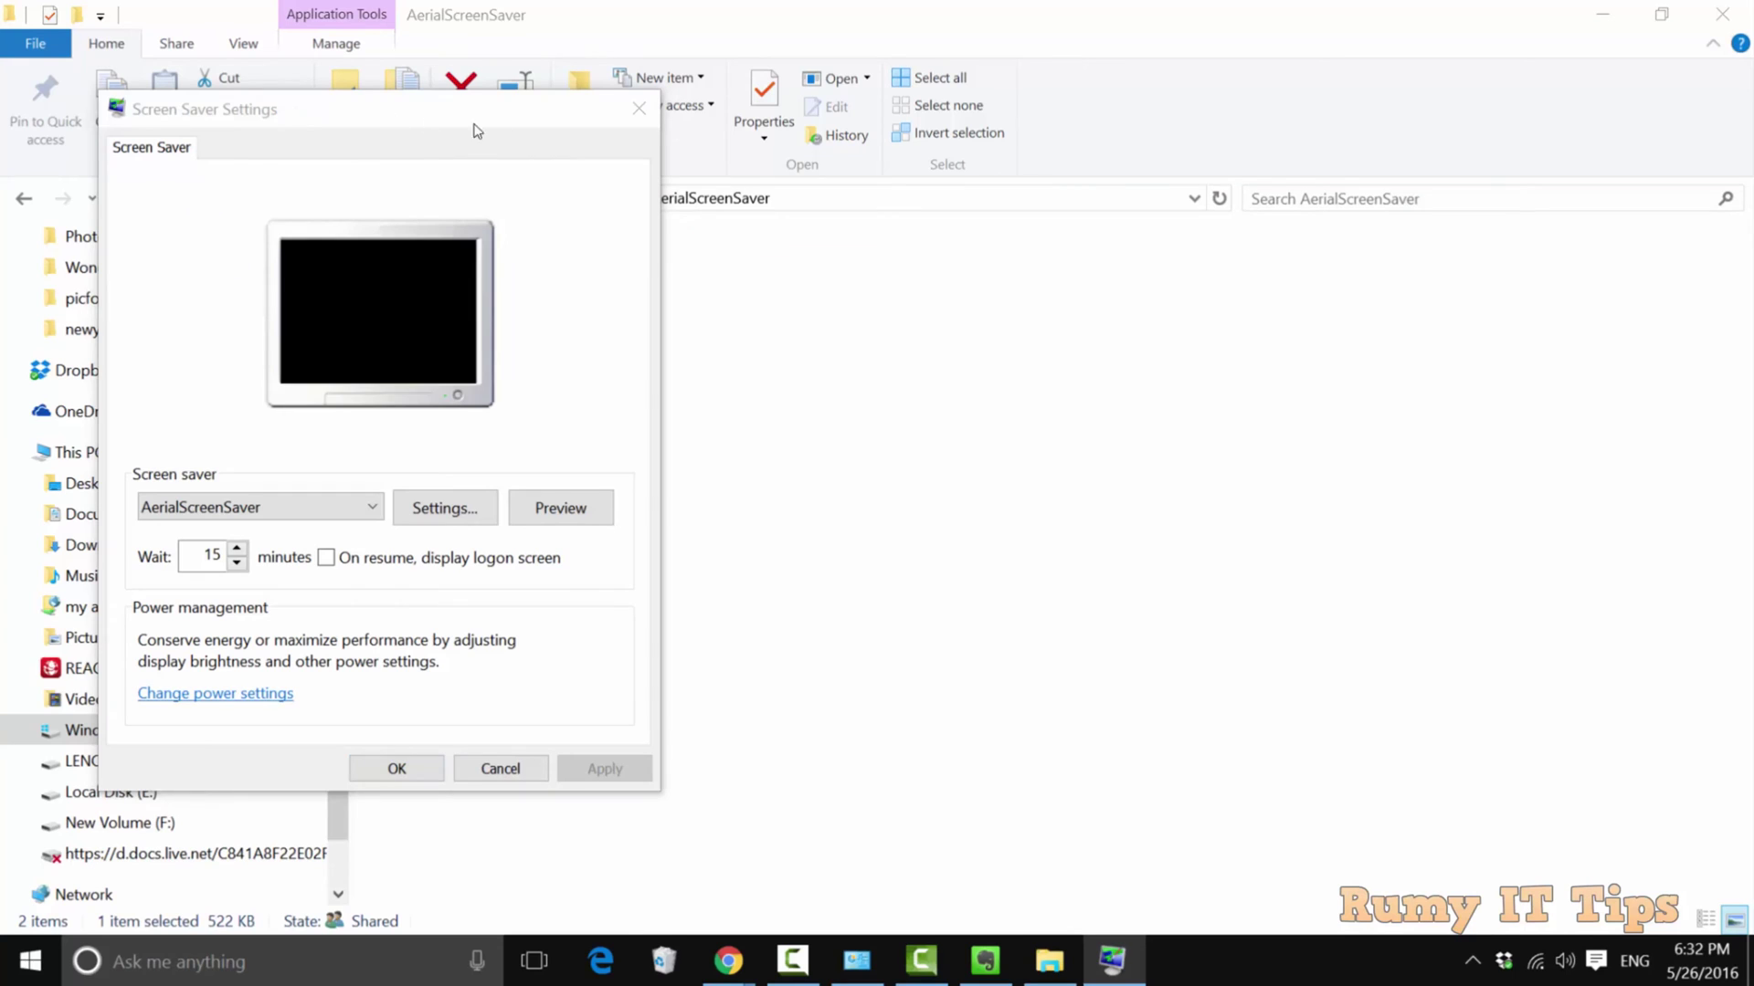
pyautogui.moveTo(636, 140); pyautogui.dragTo(661, 139)
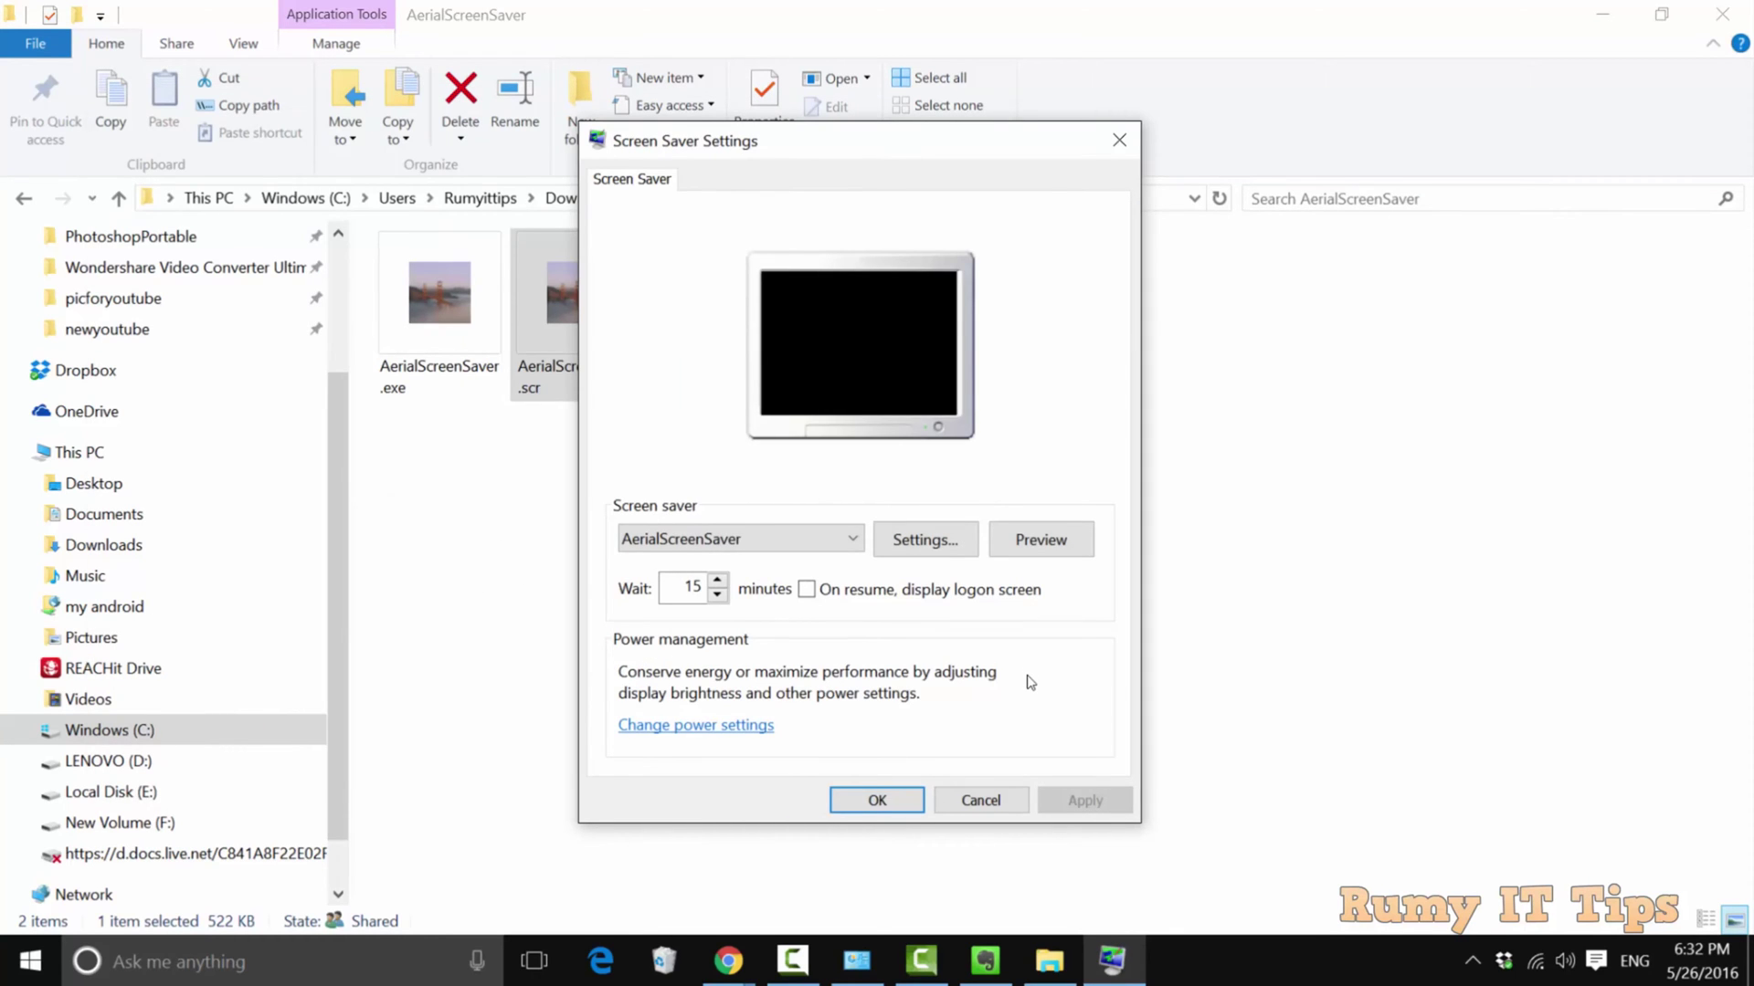
pyautogui.click(1024, 545)
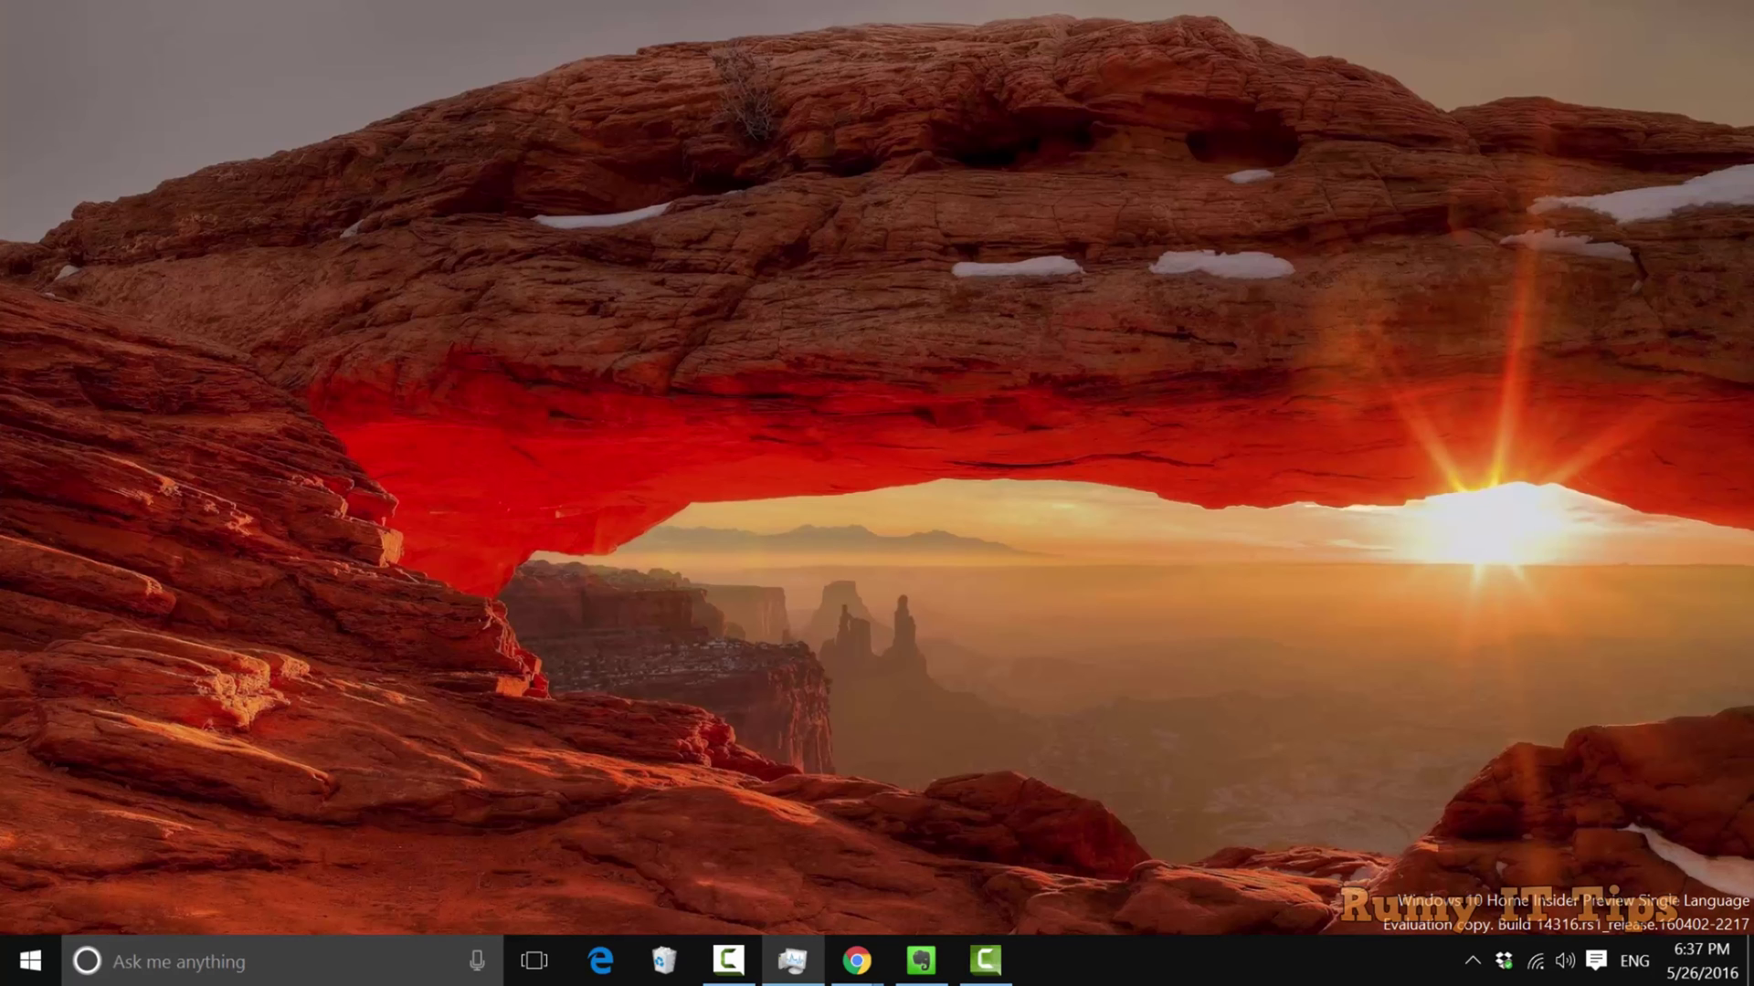
# - Search Windows for 'screensa' and open Change screen saver from the results
pyautogui.click(244, 966)
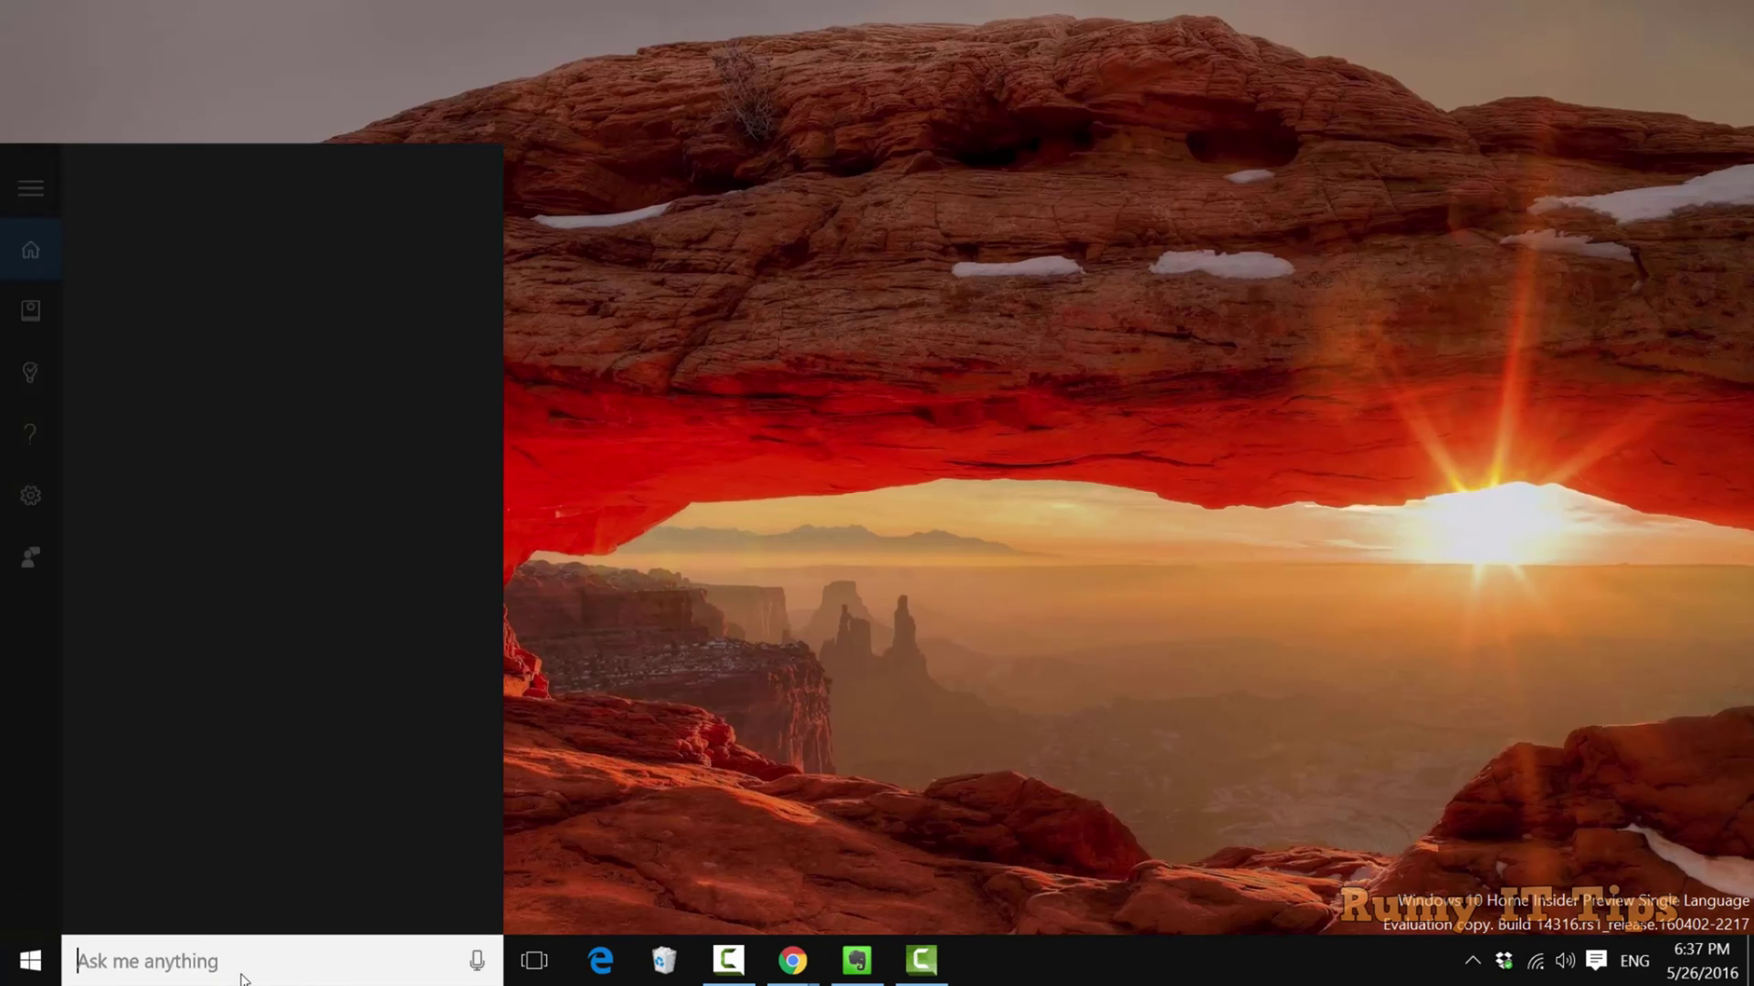
pyautogui.write('s')
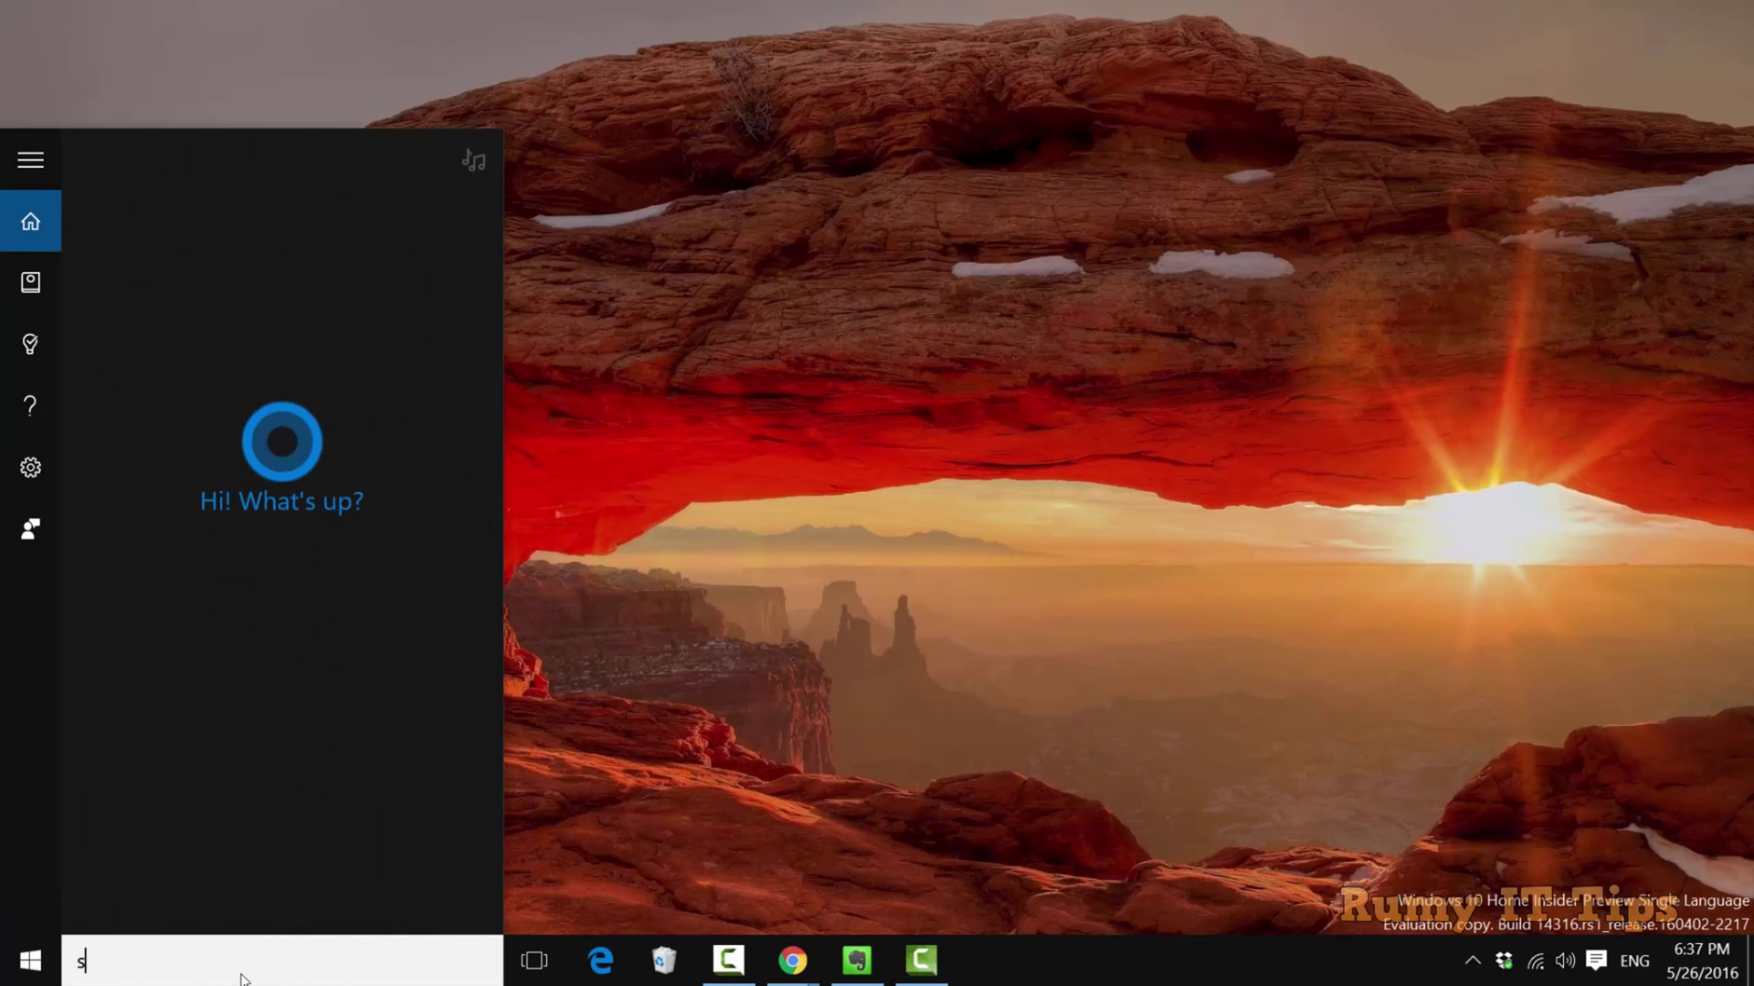
pyautogui.write('cree')
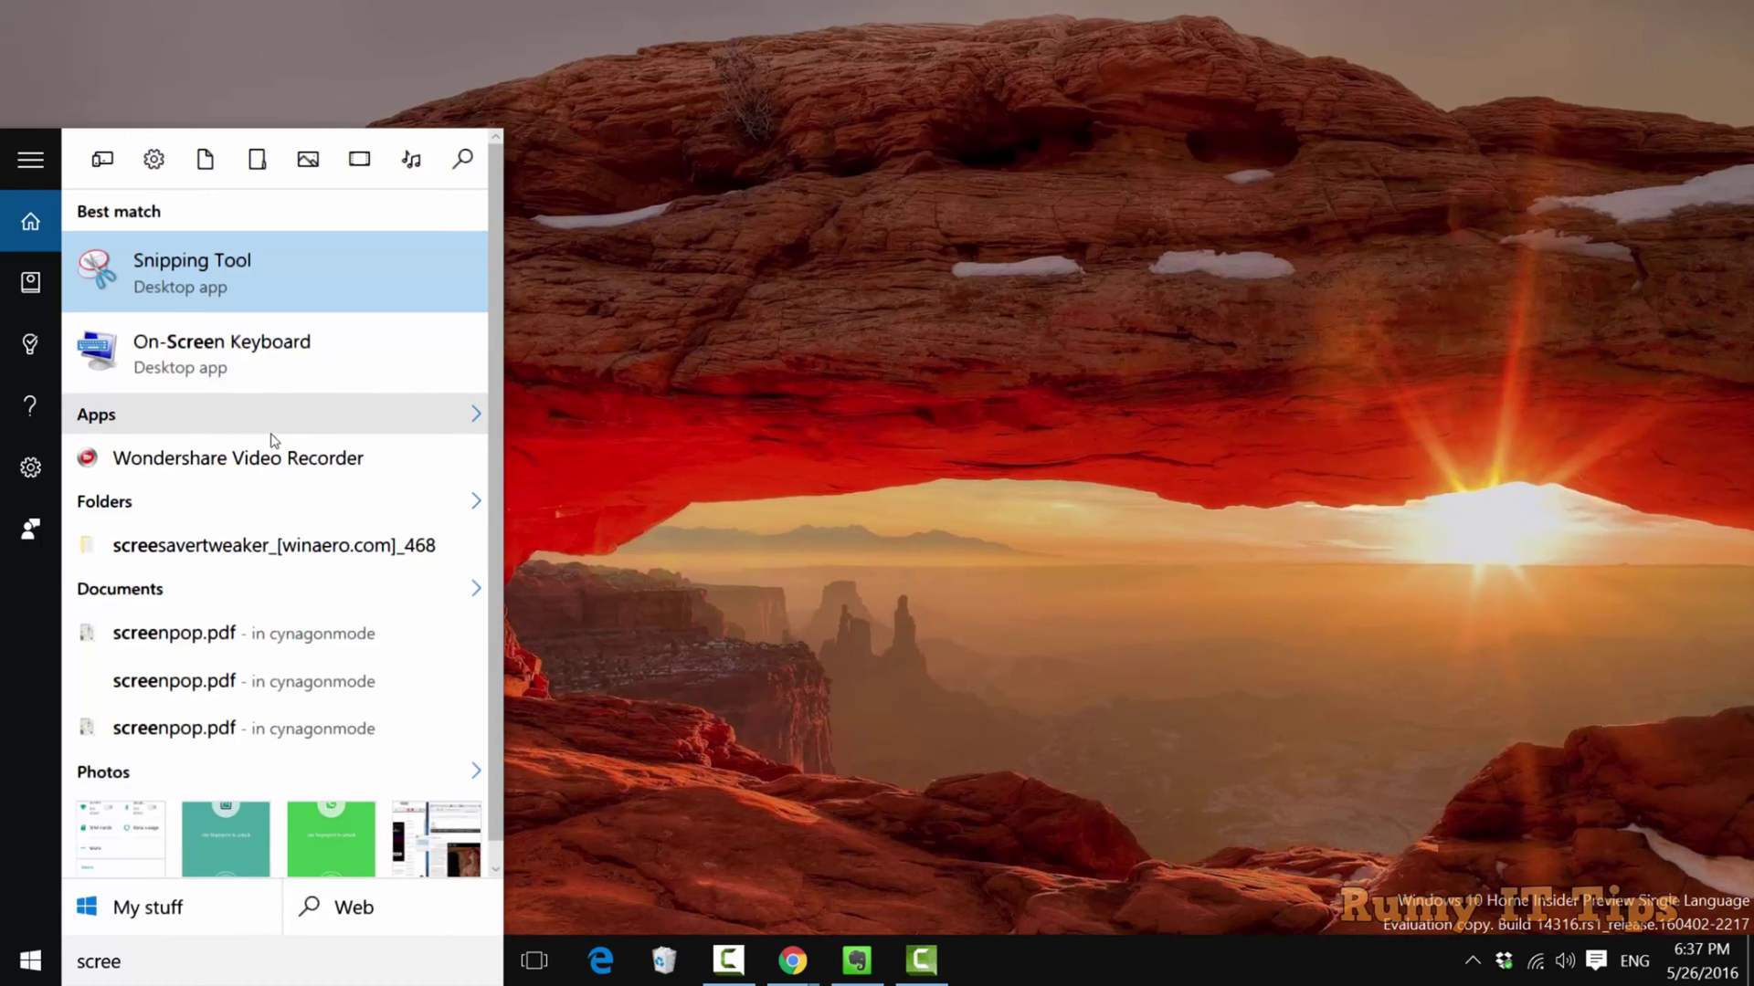
pyautogui.write('n')
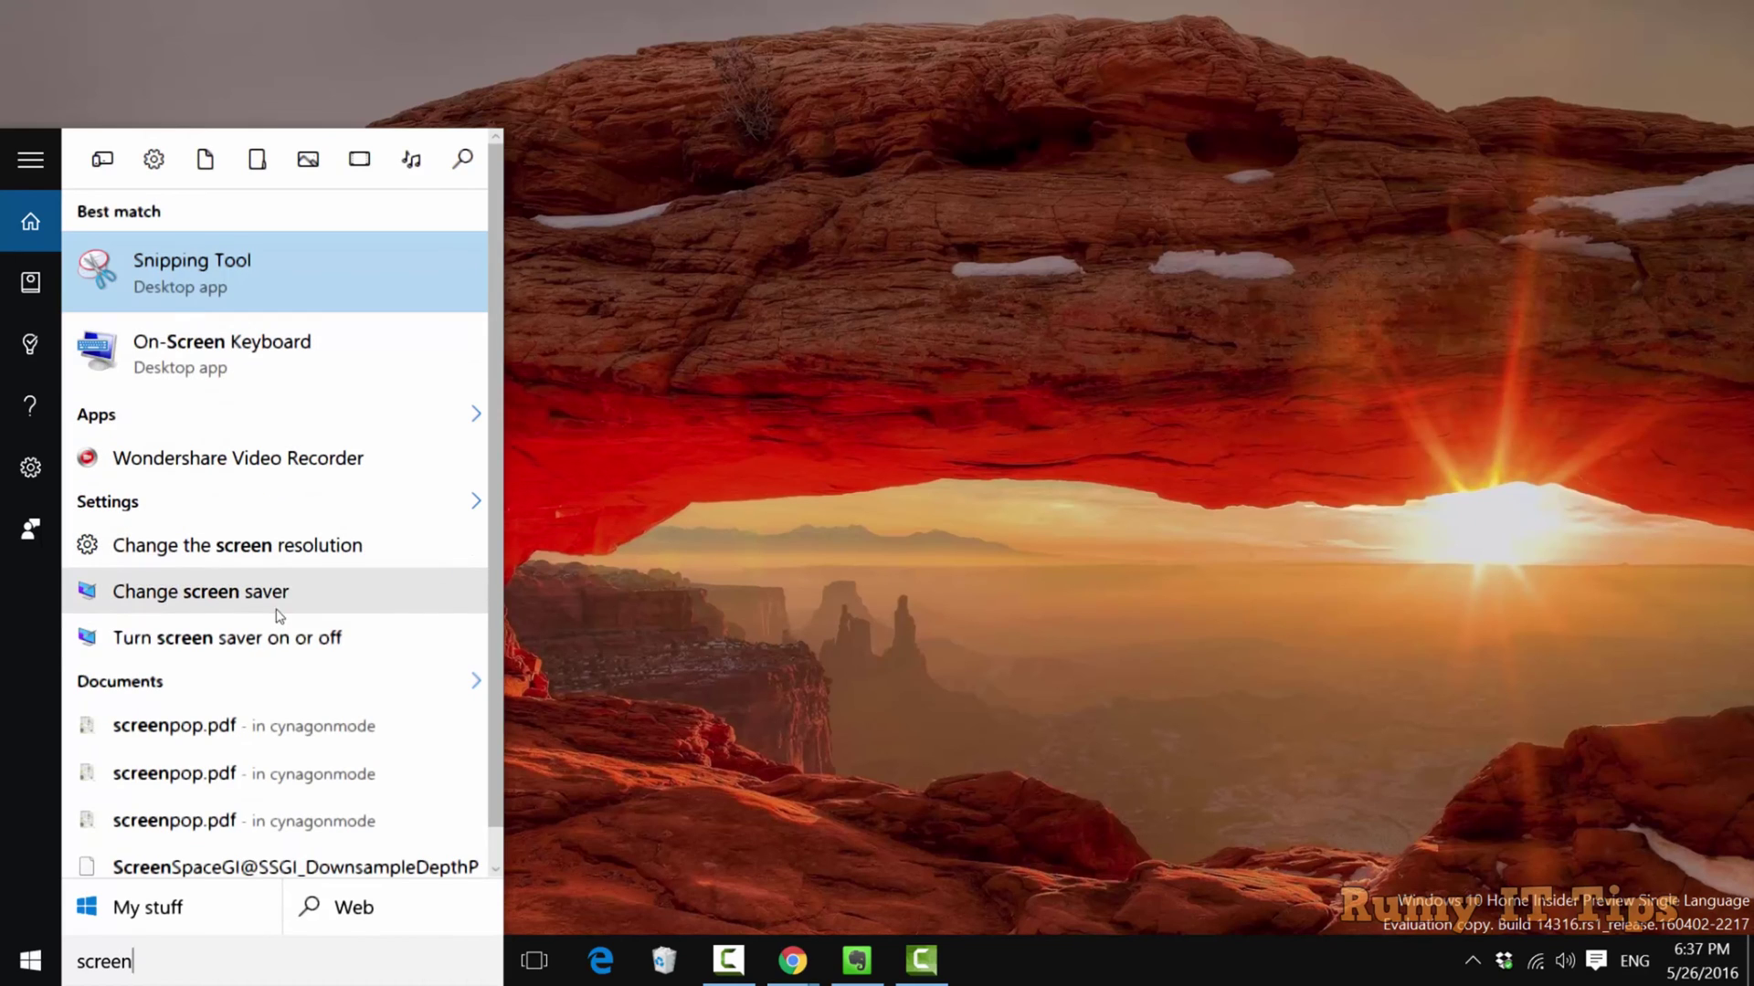
pyautogui.write('sa')
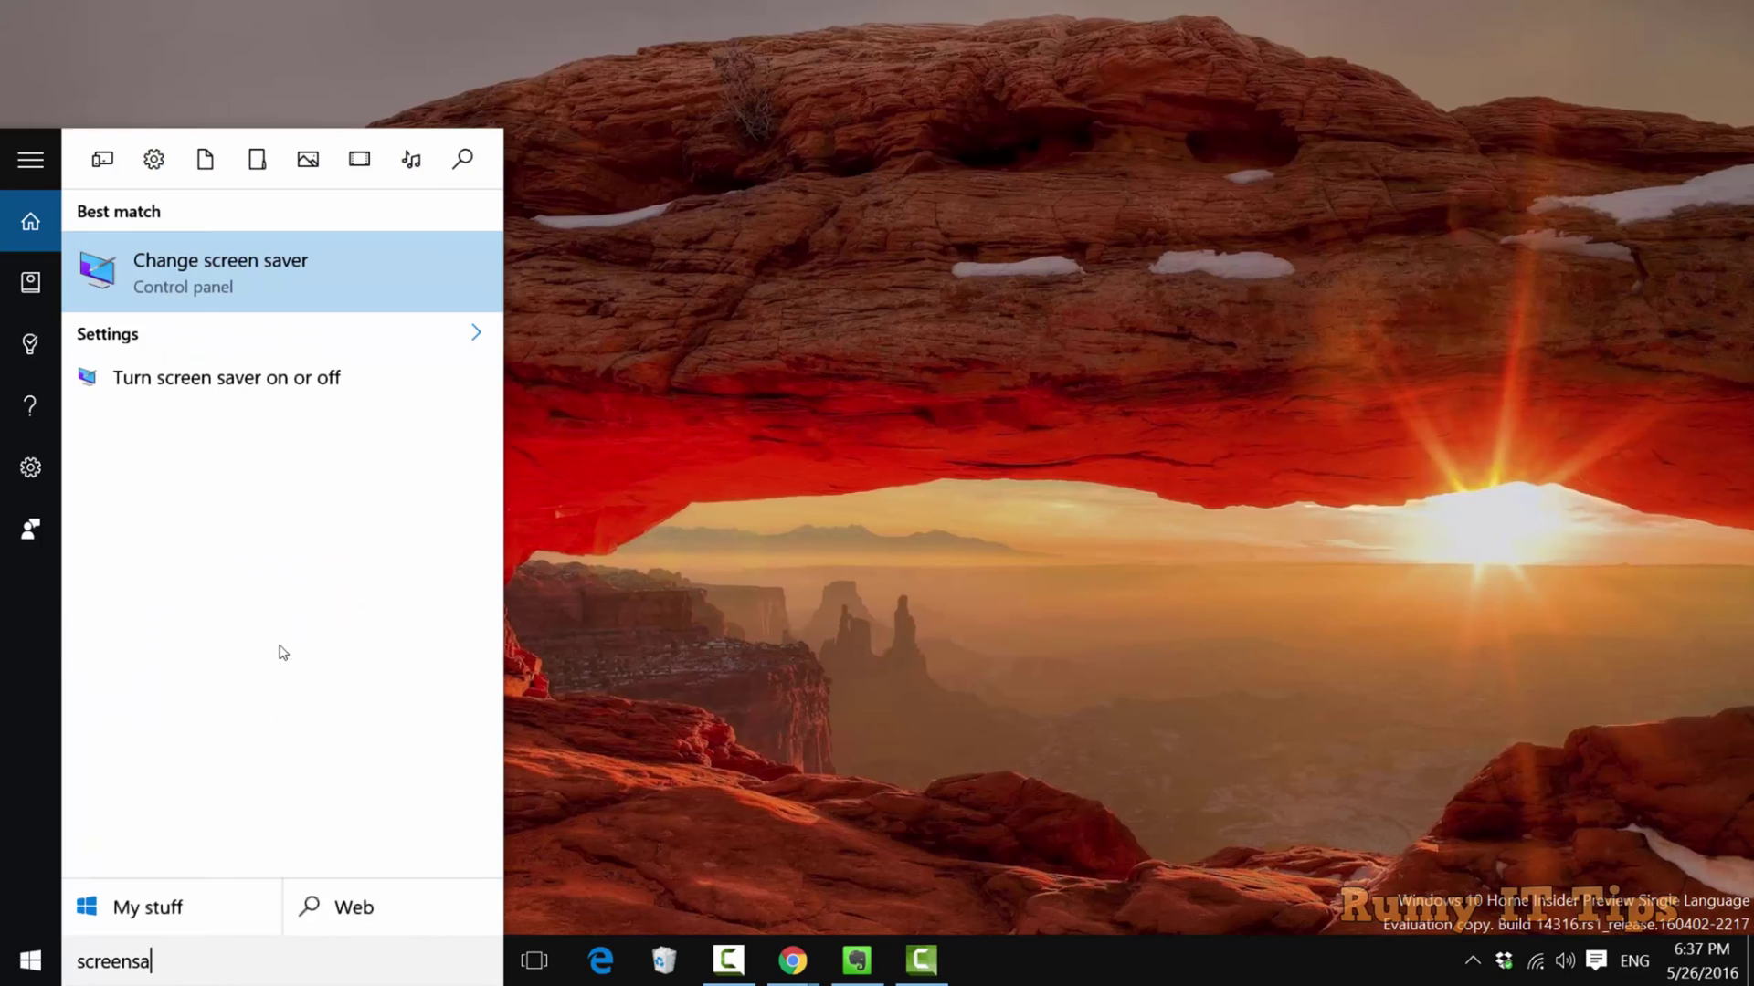
pyautogui.click(233, 283)
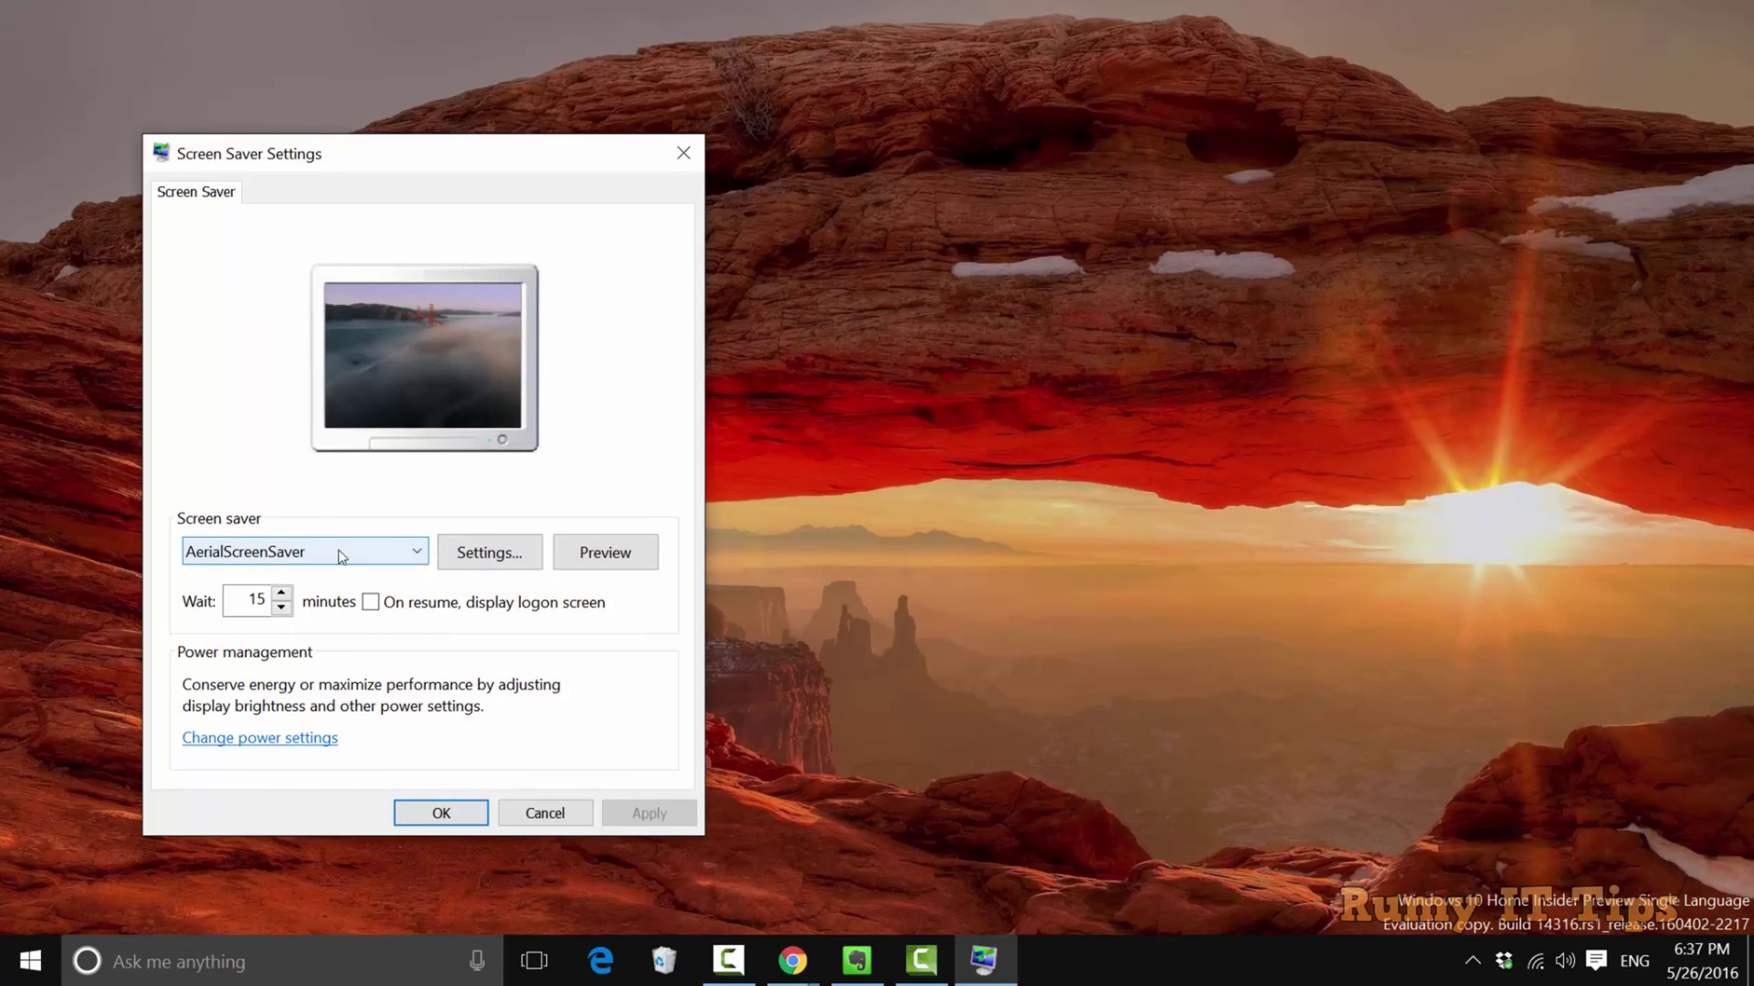
# - Preview AerialScreenSaver again, confirm it with OK and close the settings dialog
pyautogui.click(577, 544)
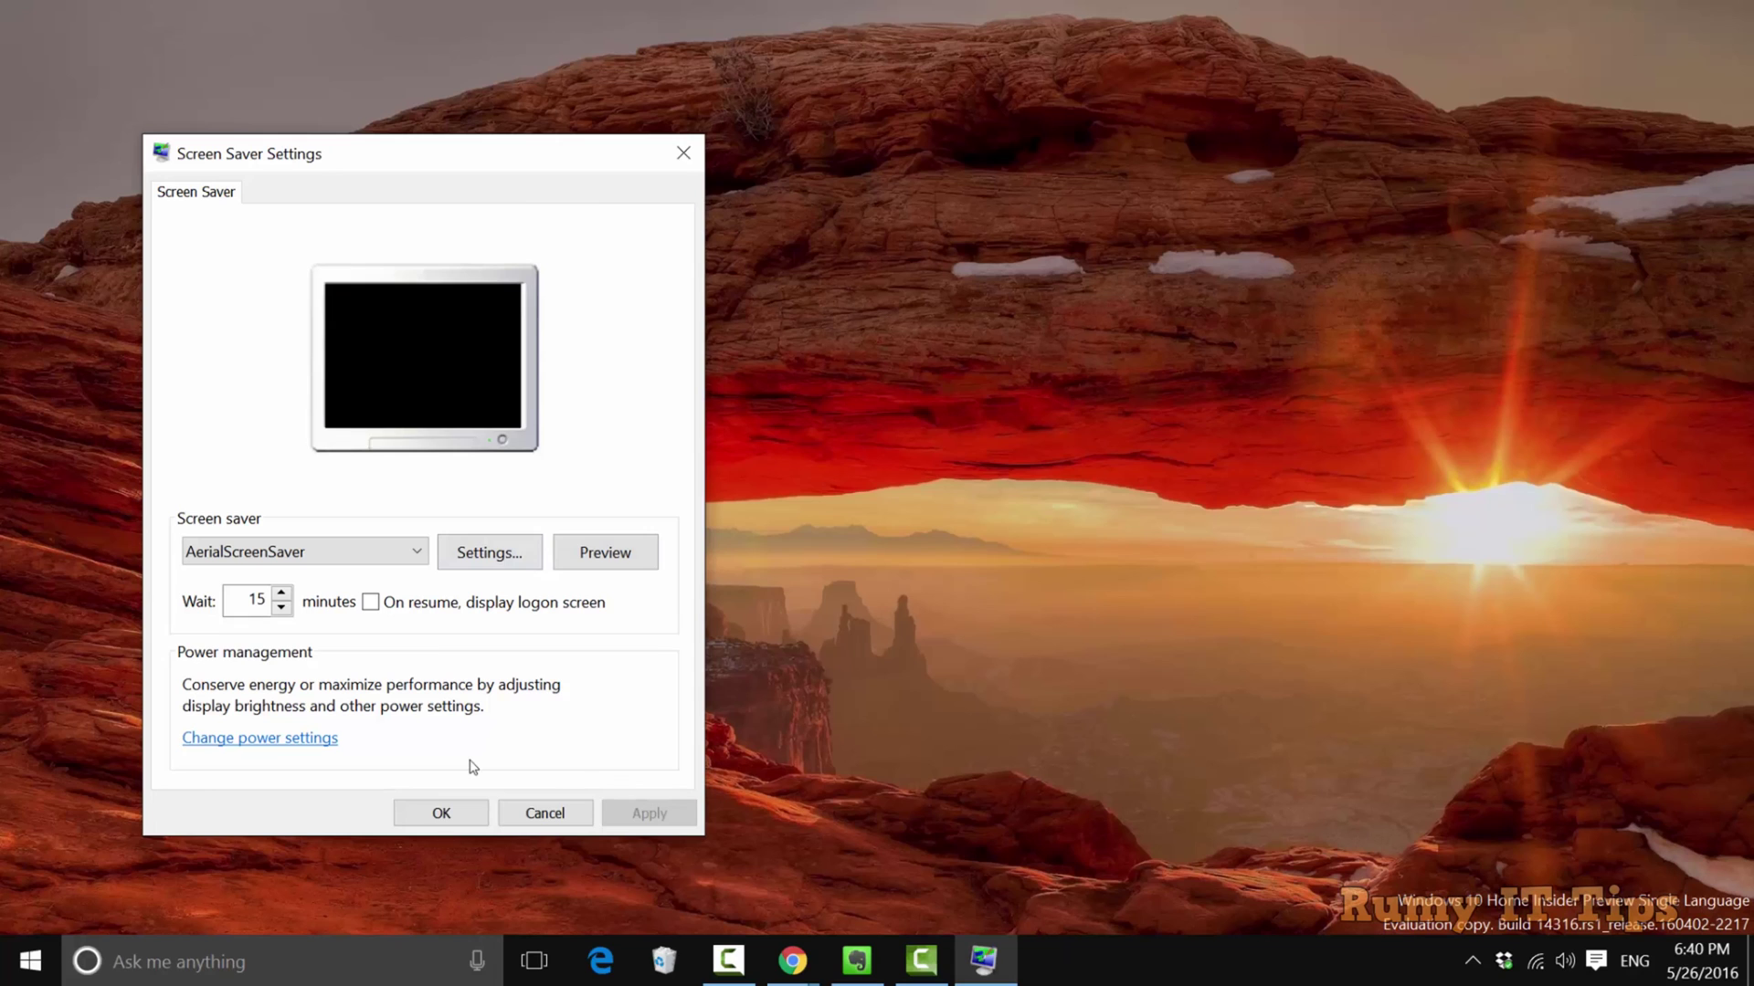
pyautogui.click(441, 813)
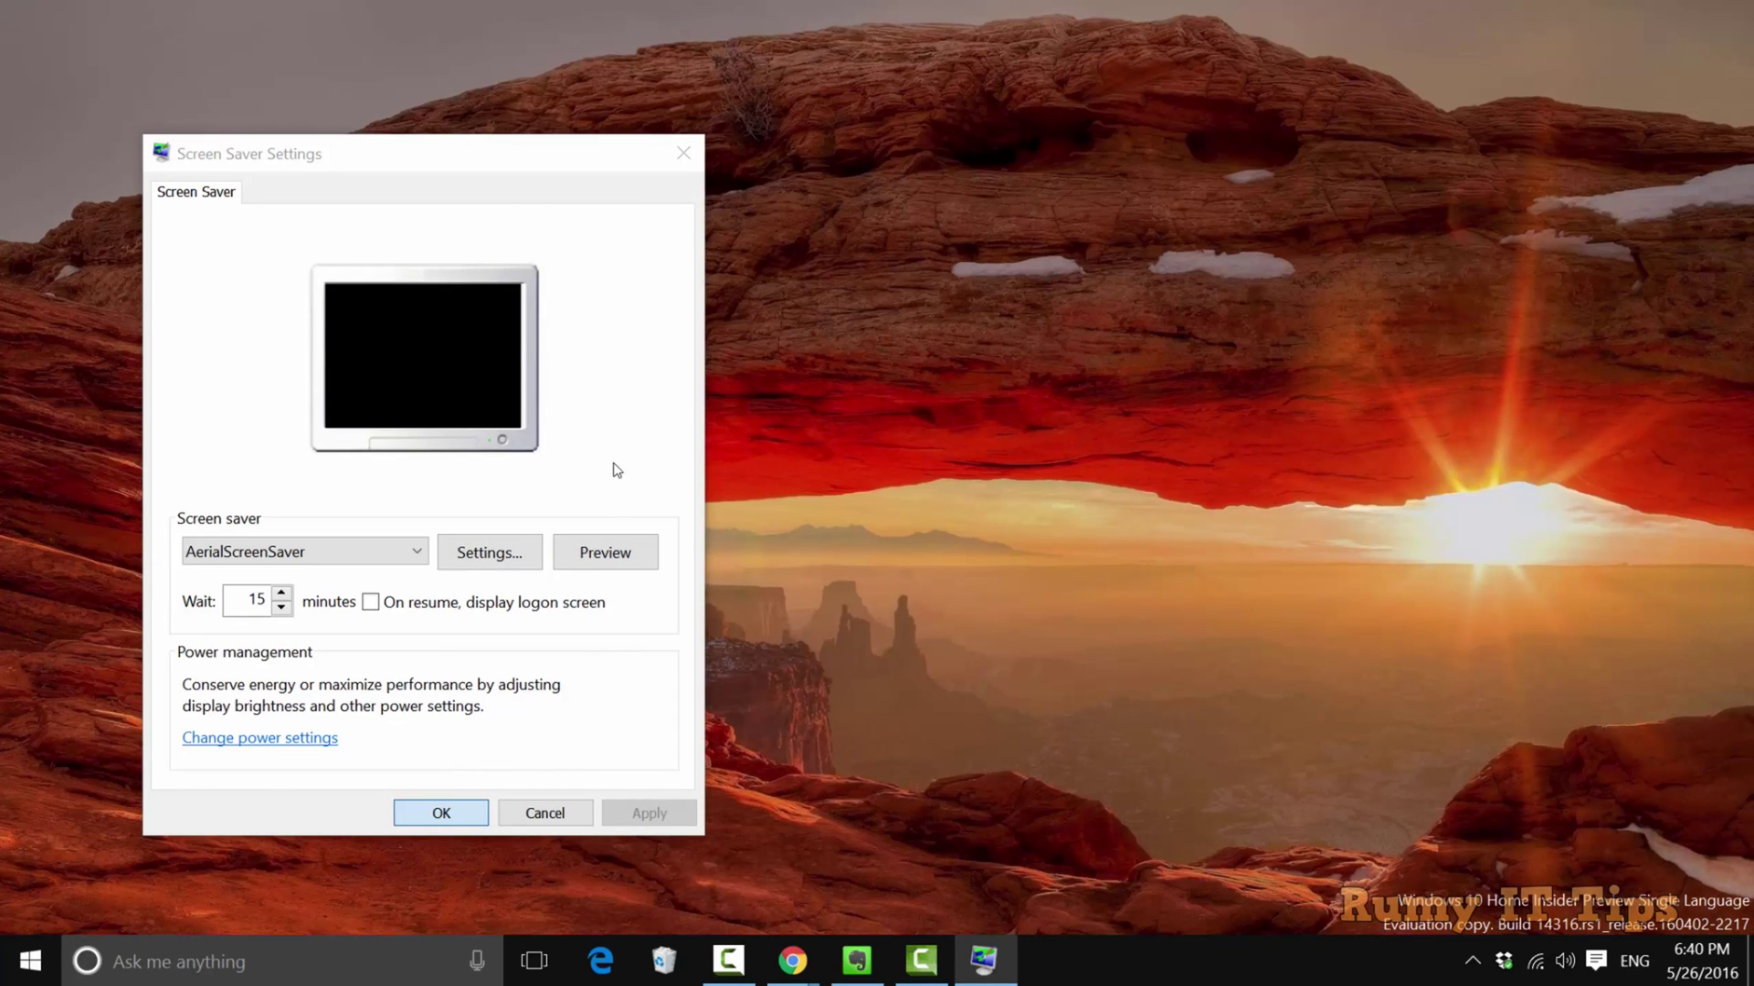
pyautogui.click(682, 153)
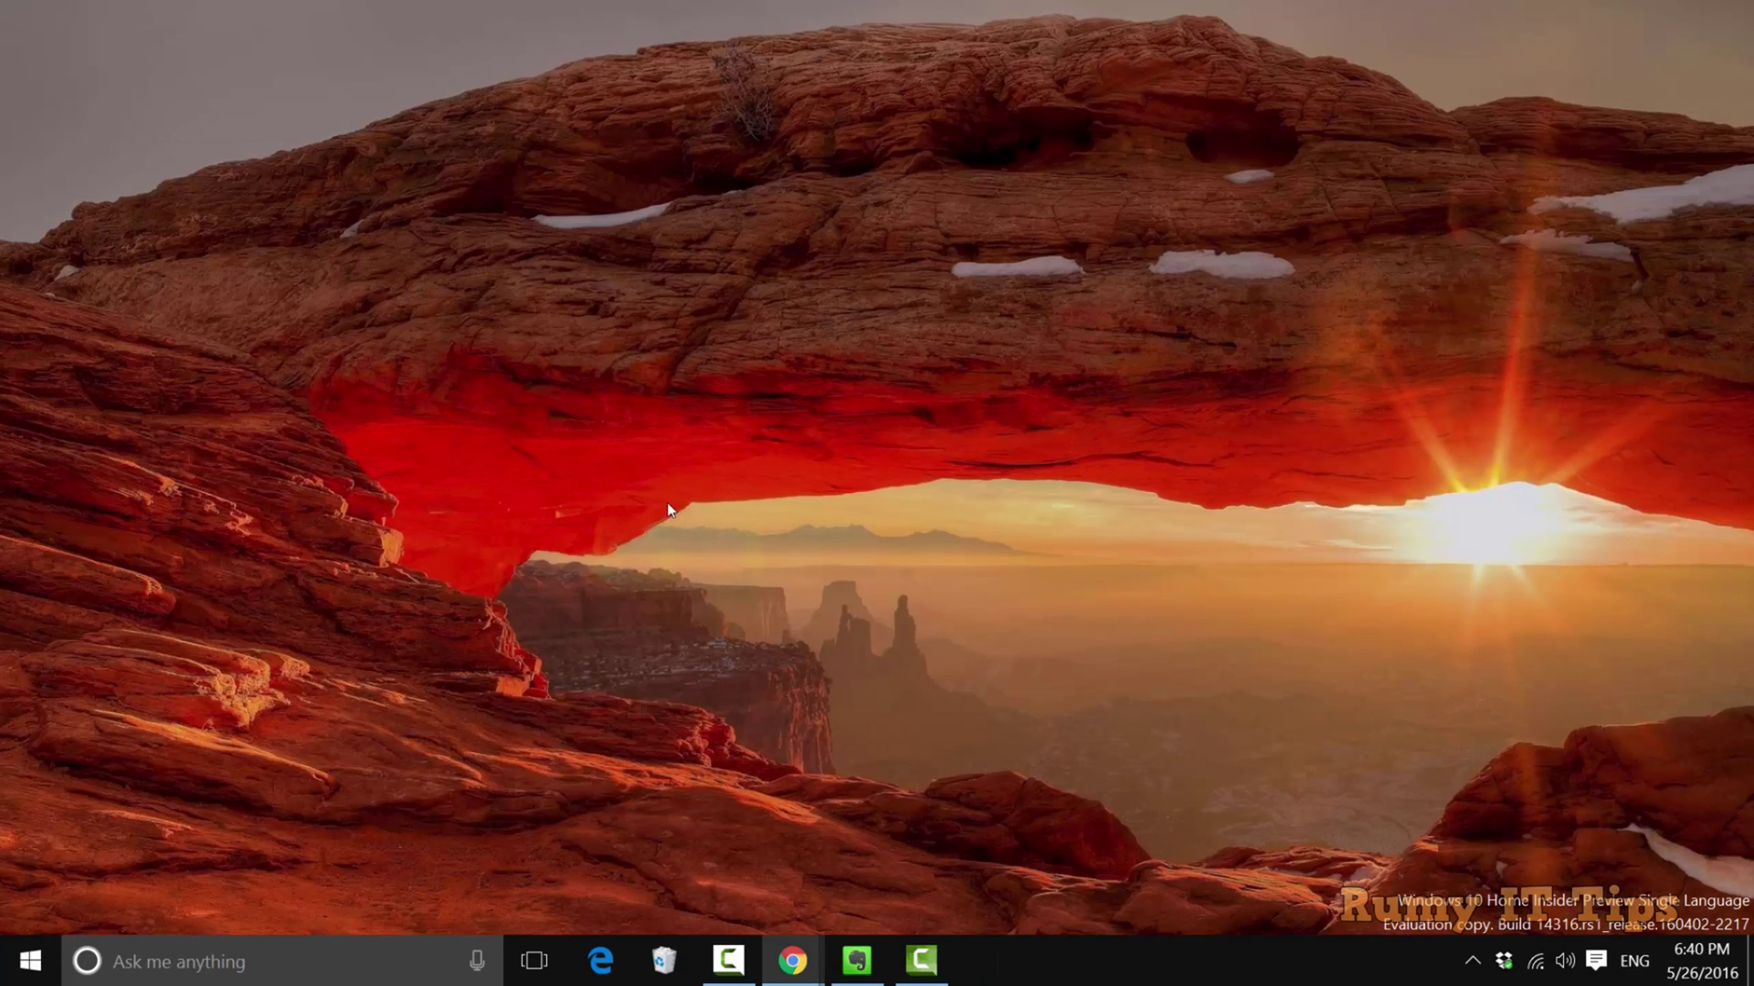